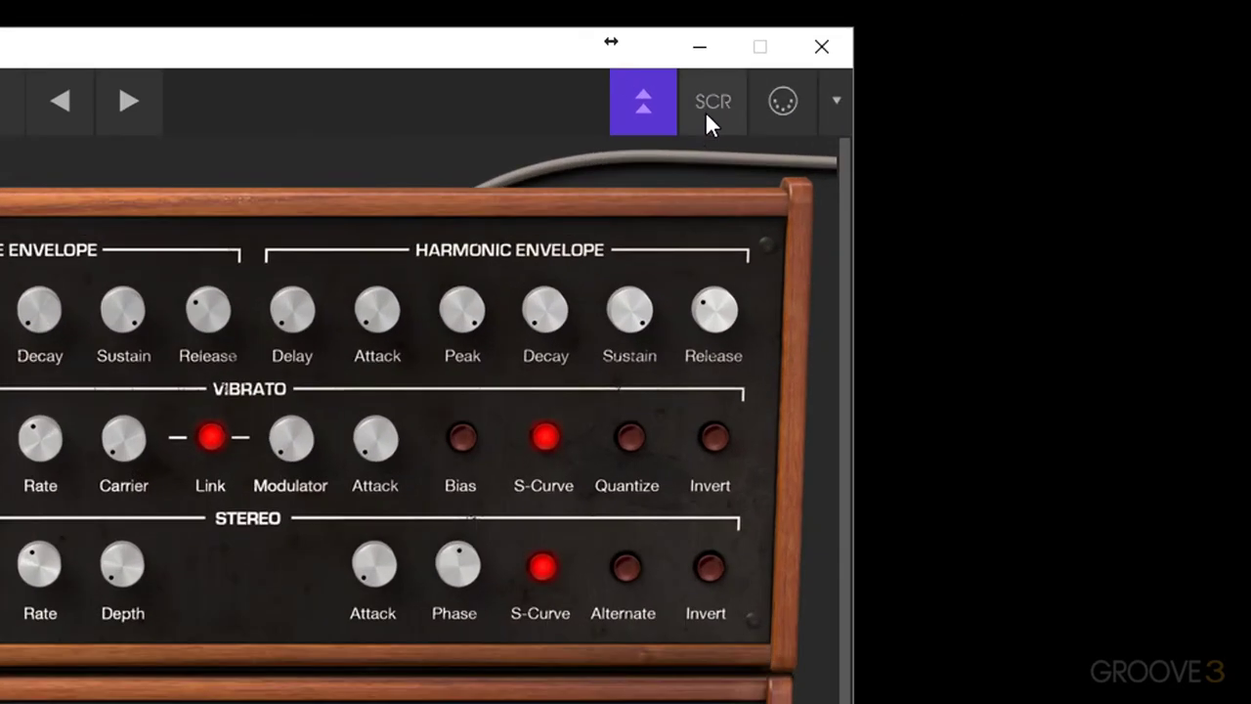
Open the SCR graphic screen on its Envelopes page, showing attack 0.003, peak 100, sustain 100, release 0.100.
left_click(709, 112)
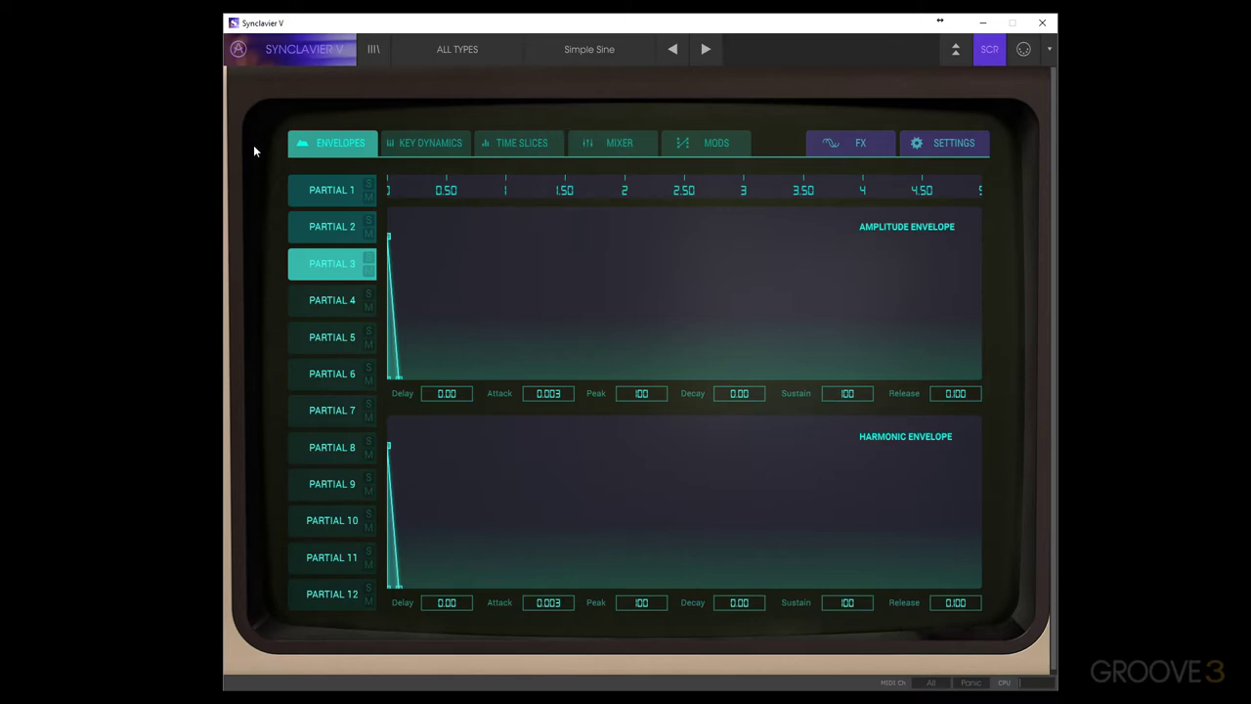
left_click(415, 143)
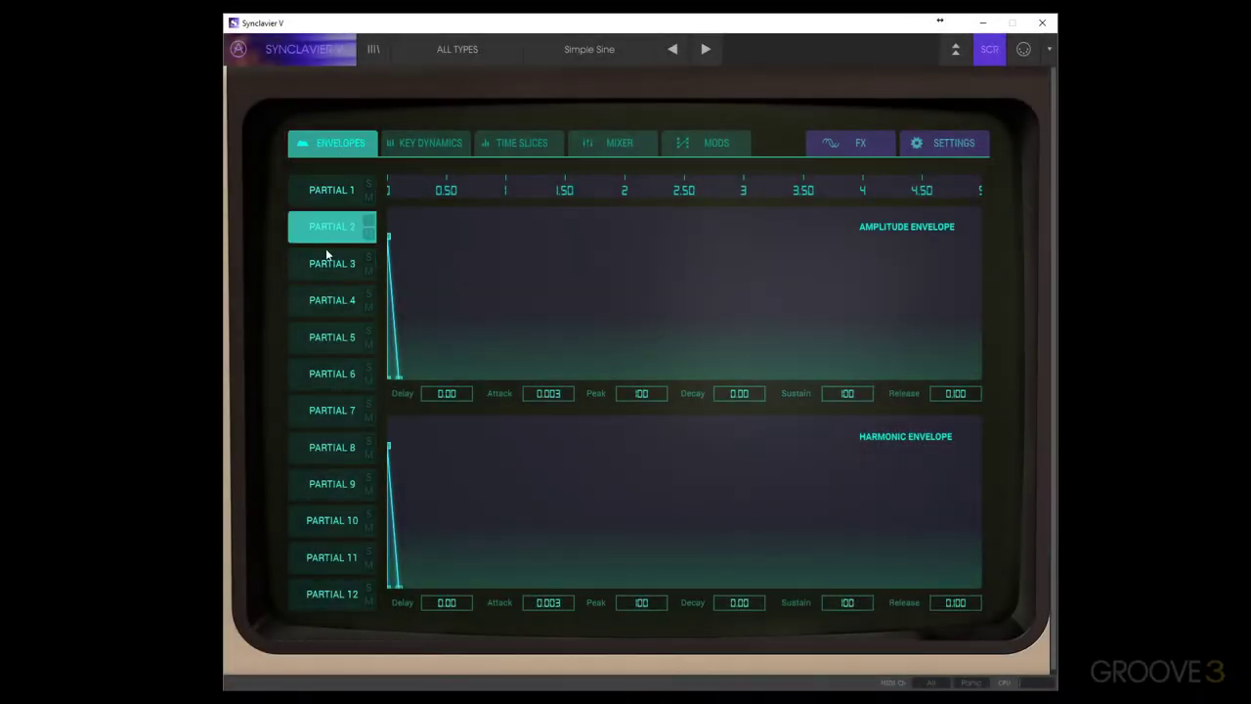
Select Partial 1 and try out amplitude delay, peak level and a 1.40 decay.
left_click(327, 256)
left_click(333, 298)
left_click(332, 193)
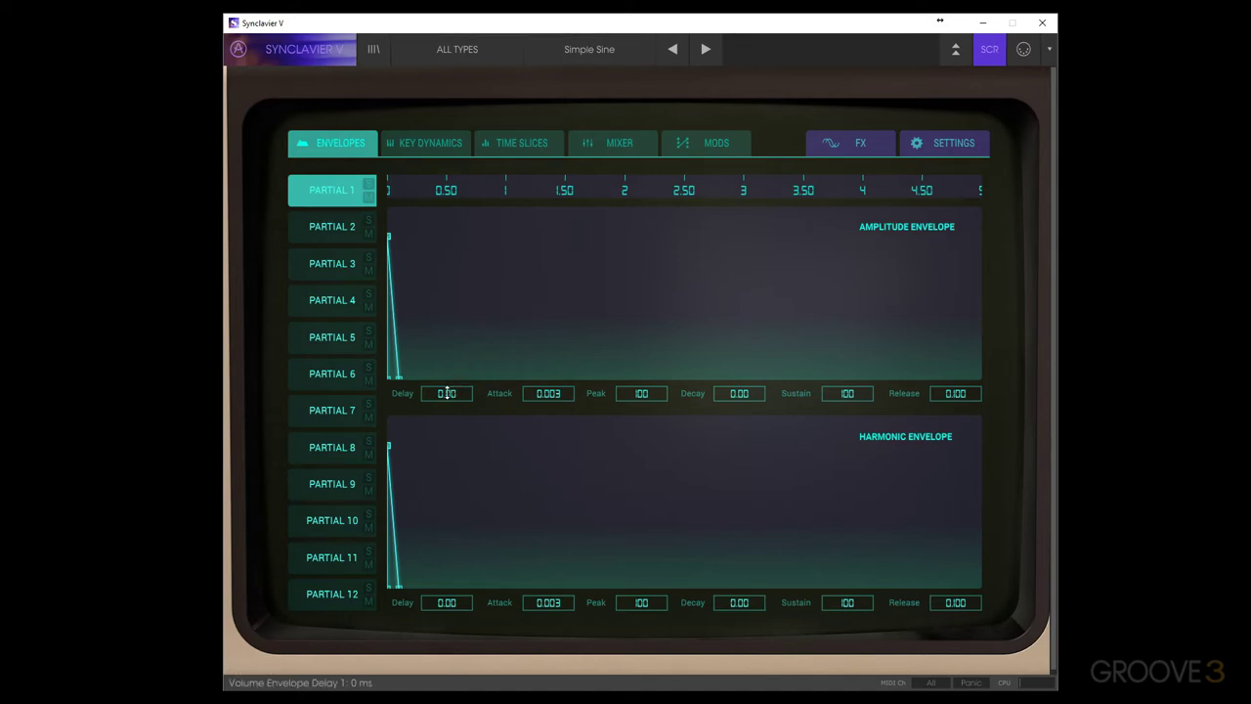
left_click_drag(447, 393, 542, 319)
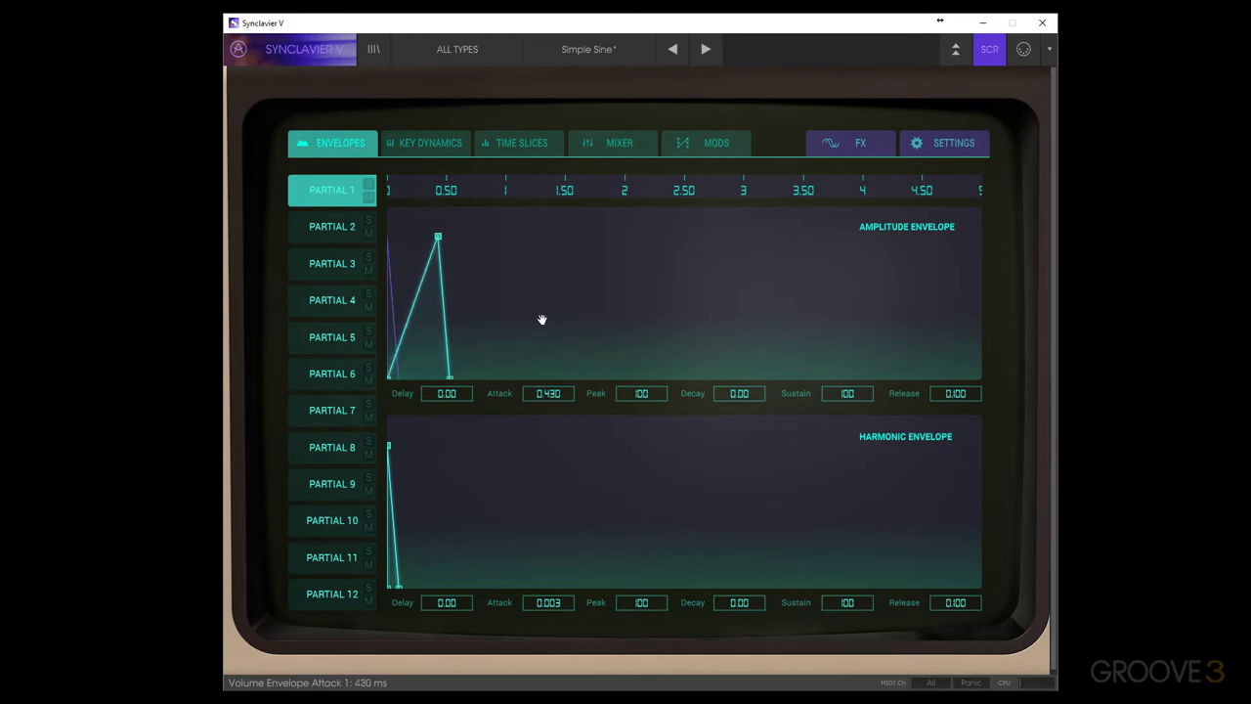
left_click_drag(641, 393, 688, 437)
left_click_drag(741, 394, 742, 292)
left_click_drag(659, 391, 853, 542)
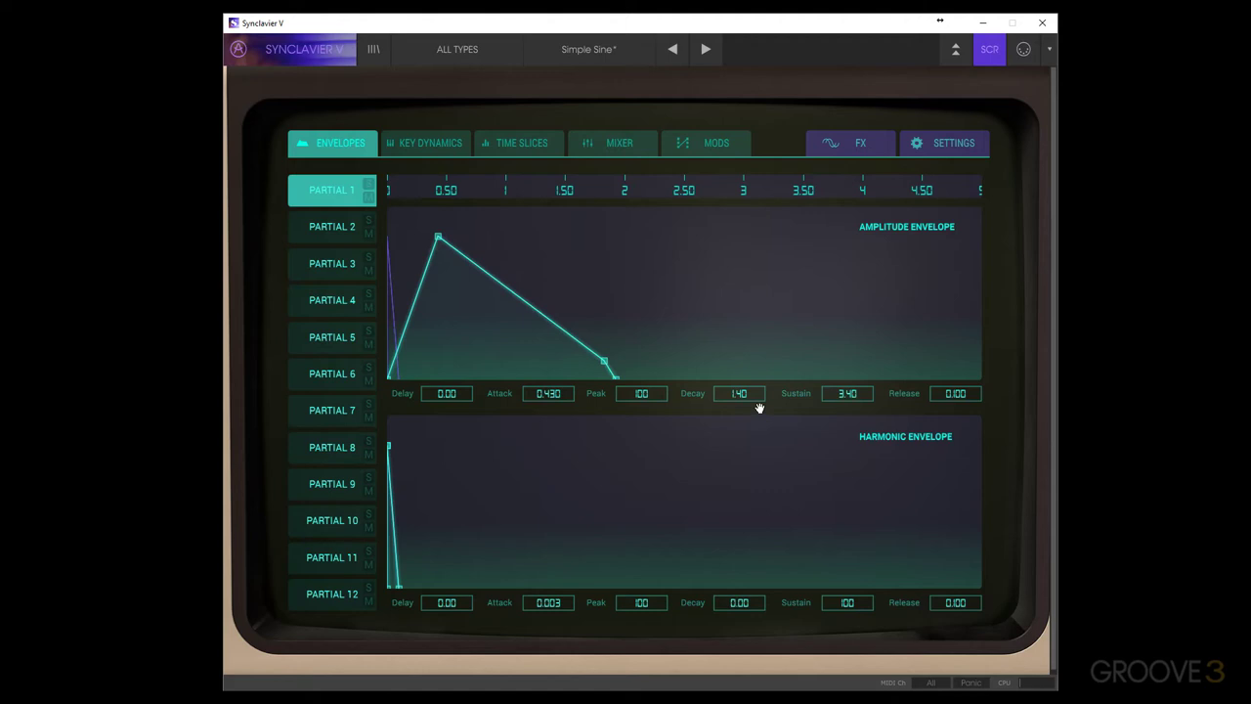
Drag Partial 1's amplitude nodes to lower sustain, set peak 46.4 and shift the start.
mouse_move(934, 396)
left_mouse_down()
mouse_move(942, 354)
mouse_move(943, 391)
left_mouse_up()
left_click_drag(439, 238, 476, 267)
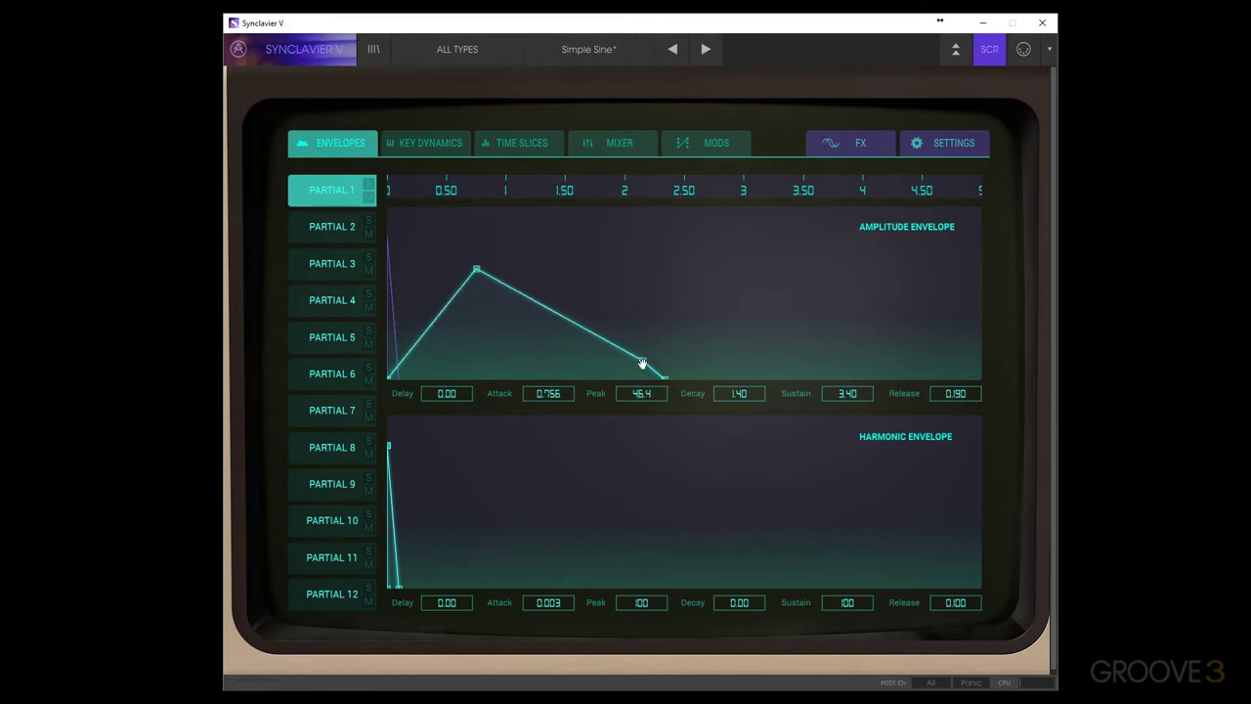
left_click_drag(643, 363, 633, 313)
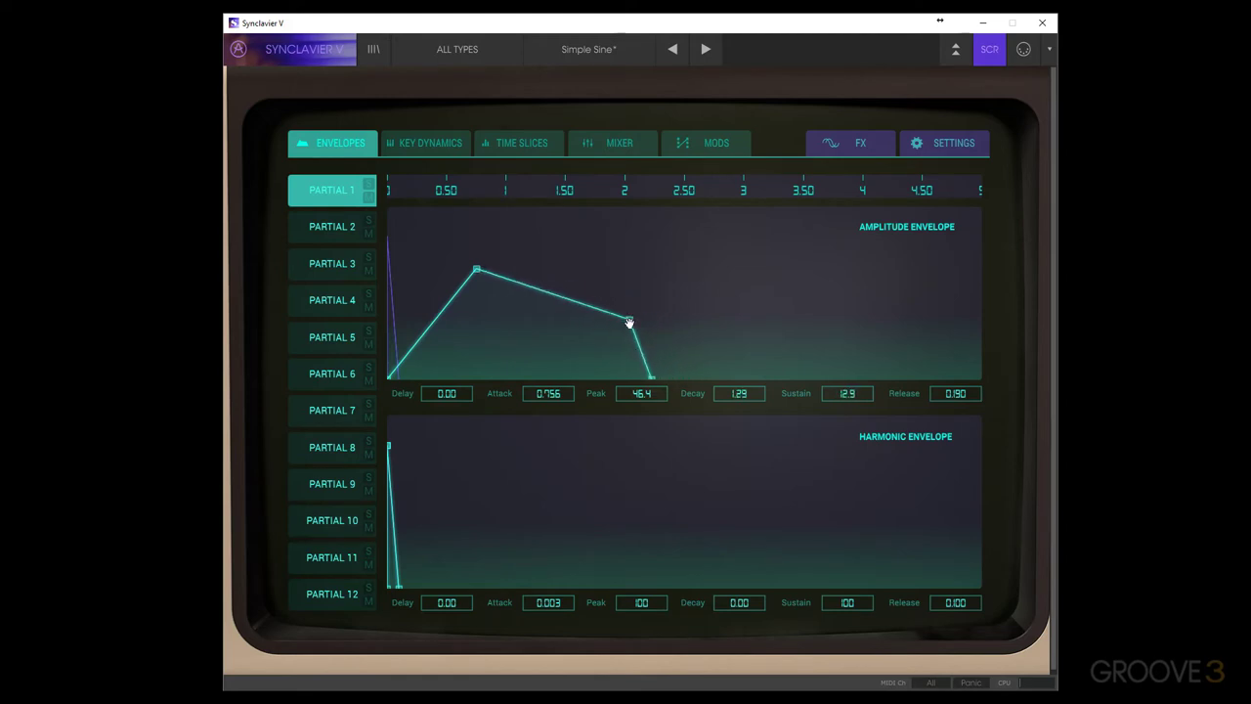
mouse_move(388, 371)
left_mouse_down()
mouse_move(461, 374)
mouse_move(383, 372)
left_mouse_up()
Set Partial 1's amplitude delay to 0 and attack to 1.00.
double_click(446, 394)
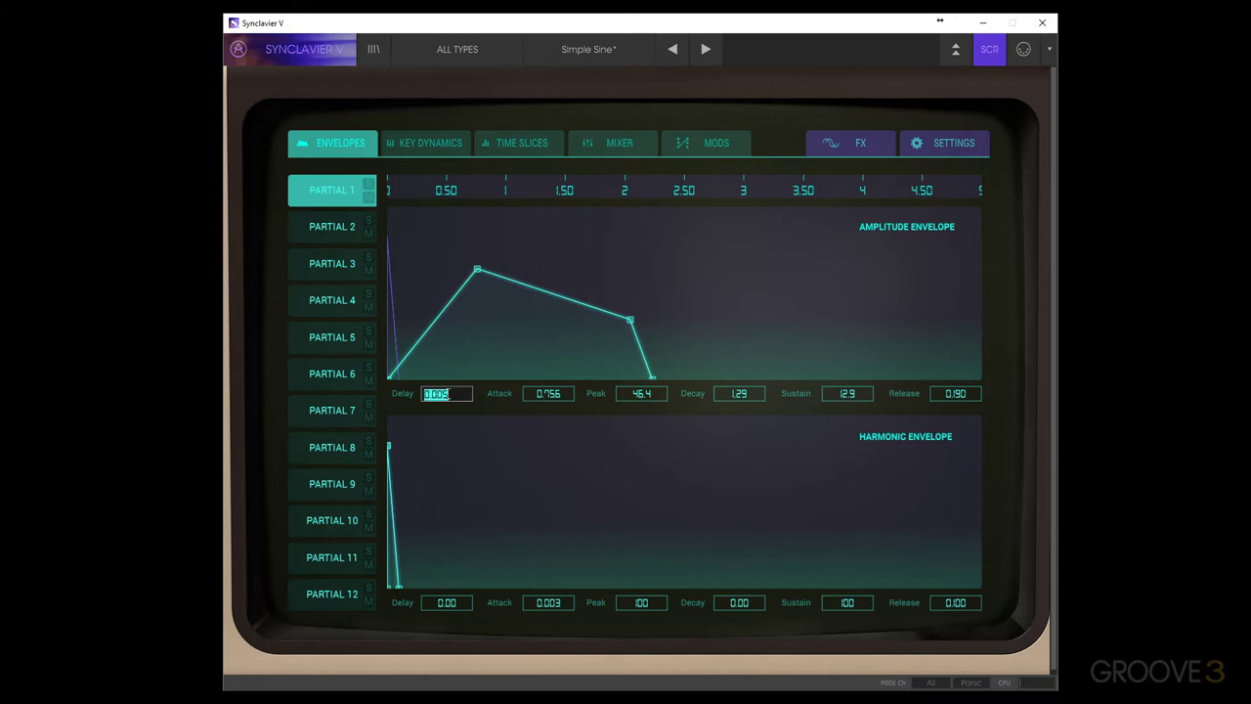
type("0")
key("Return")
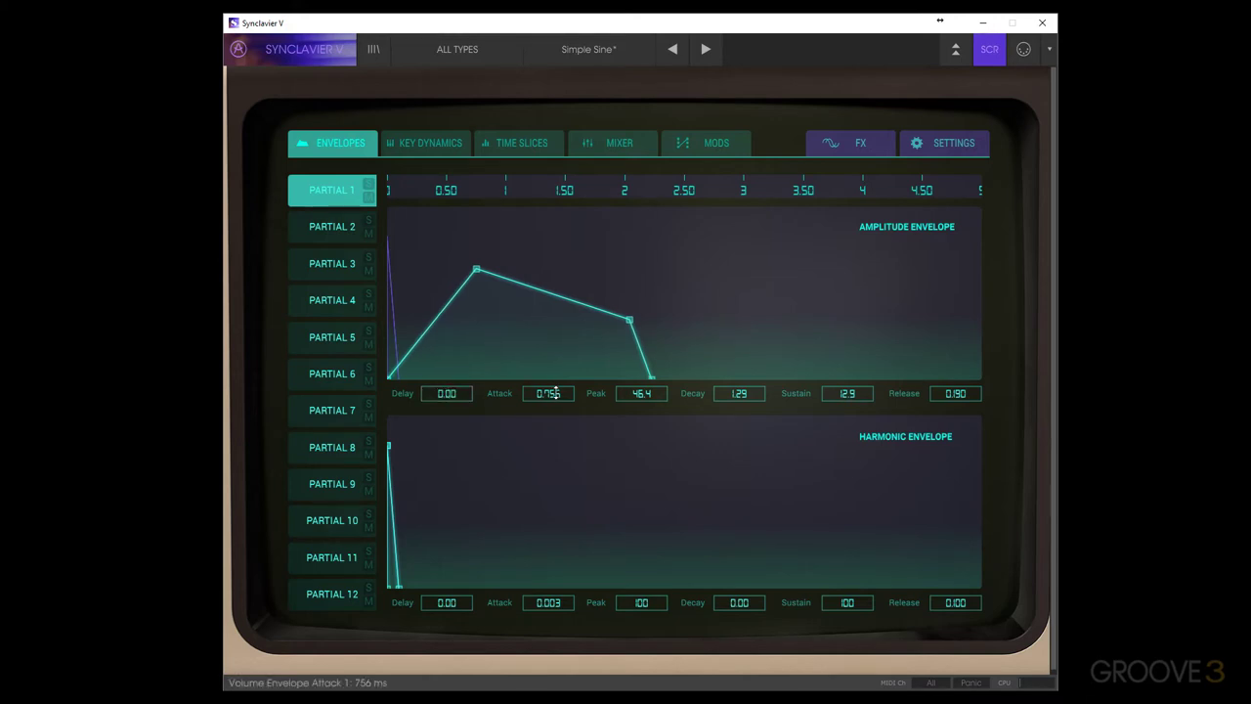
double_click(558, 394)
type("1")
key("Return")
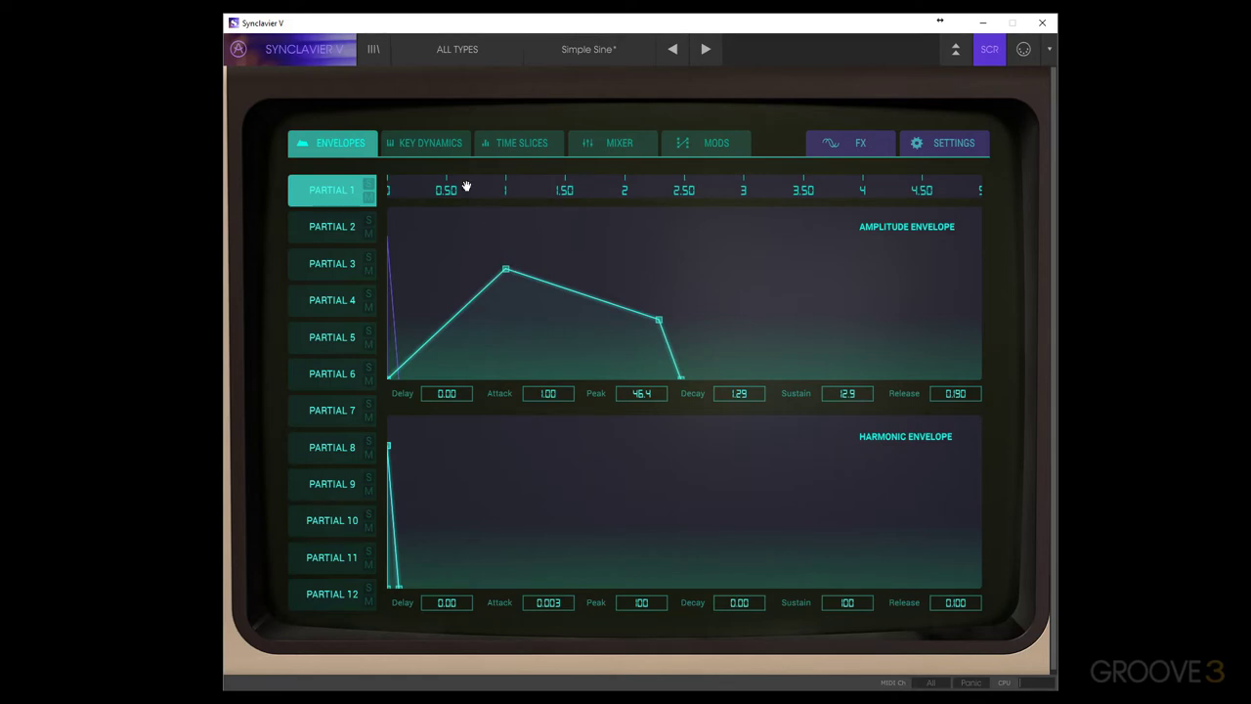
Zoom the time scale far out and drag in a long delay, 30 attack, sustain 100 and 30 release.
left_click_drag(466, 187, 695, 179)
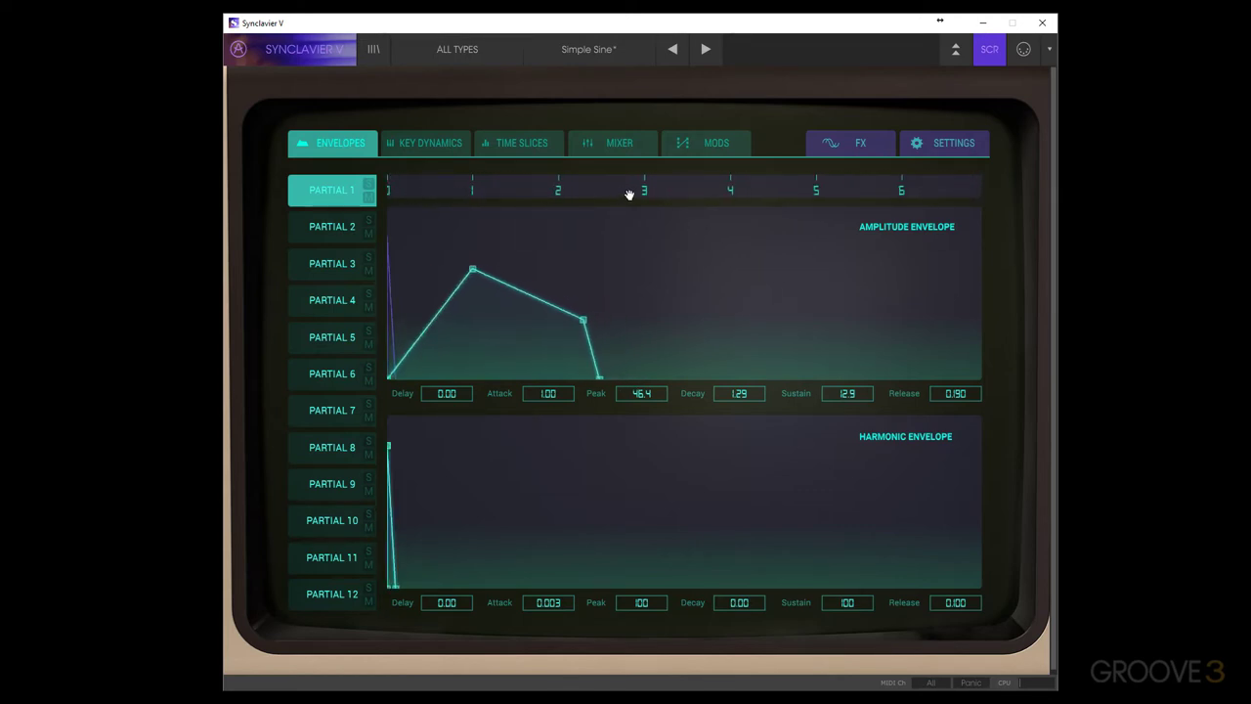
left_click_drag(754, 197, 708, 6)
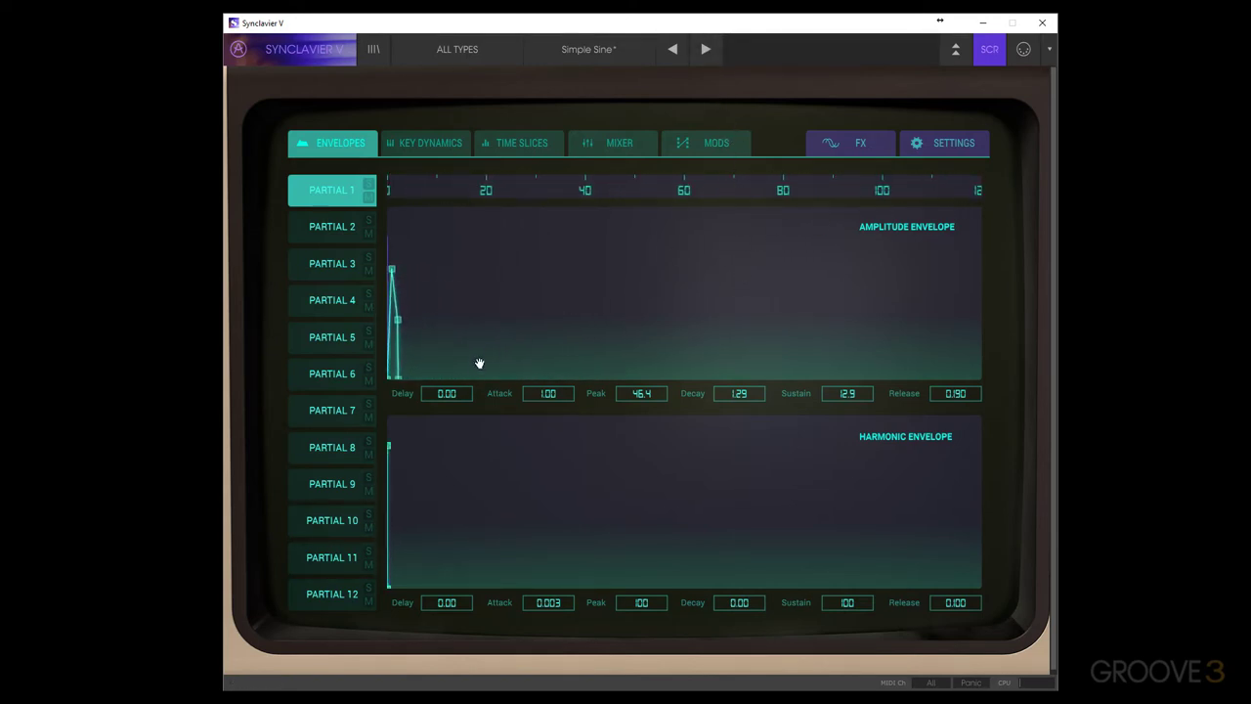
left_click_drag(460, 393, 453, 195)
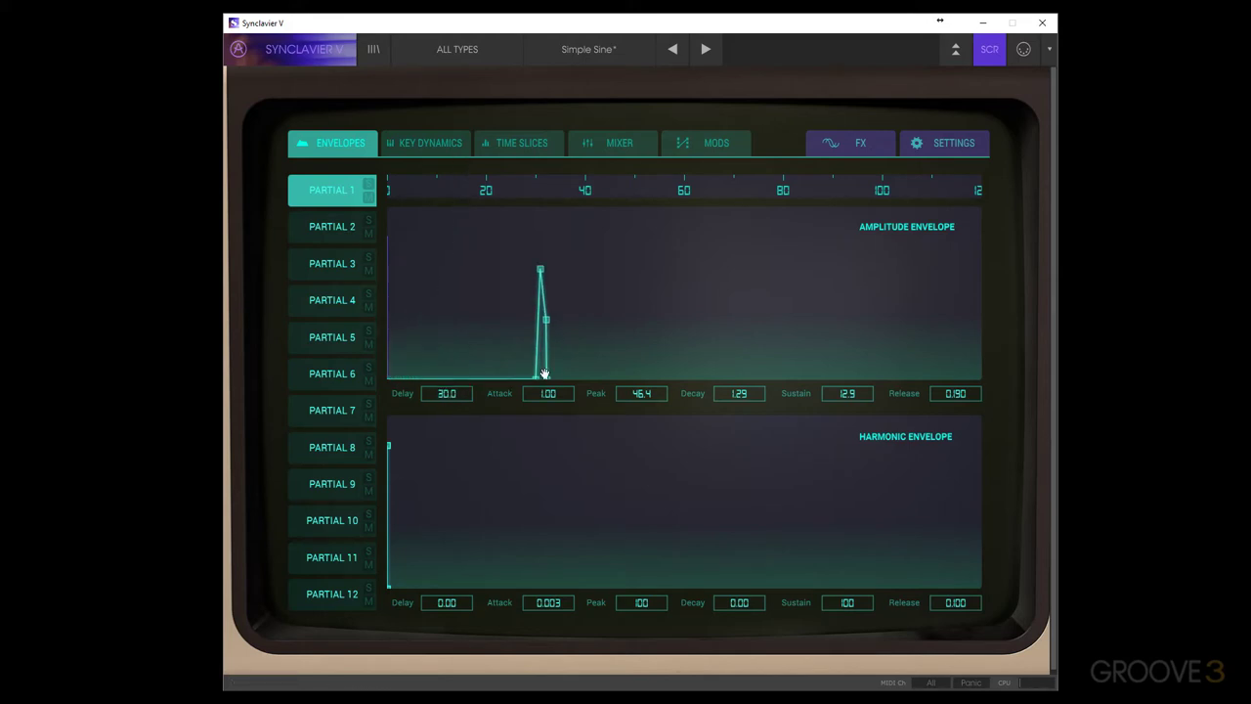
left_click_drag(553, 296, 746, 227)
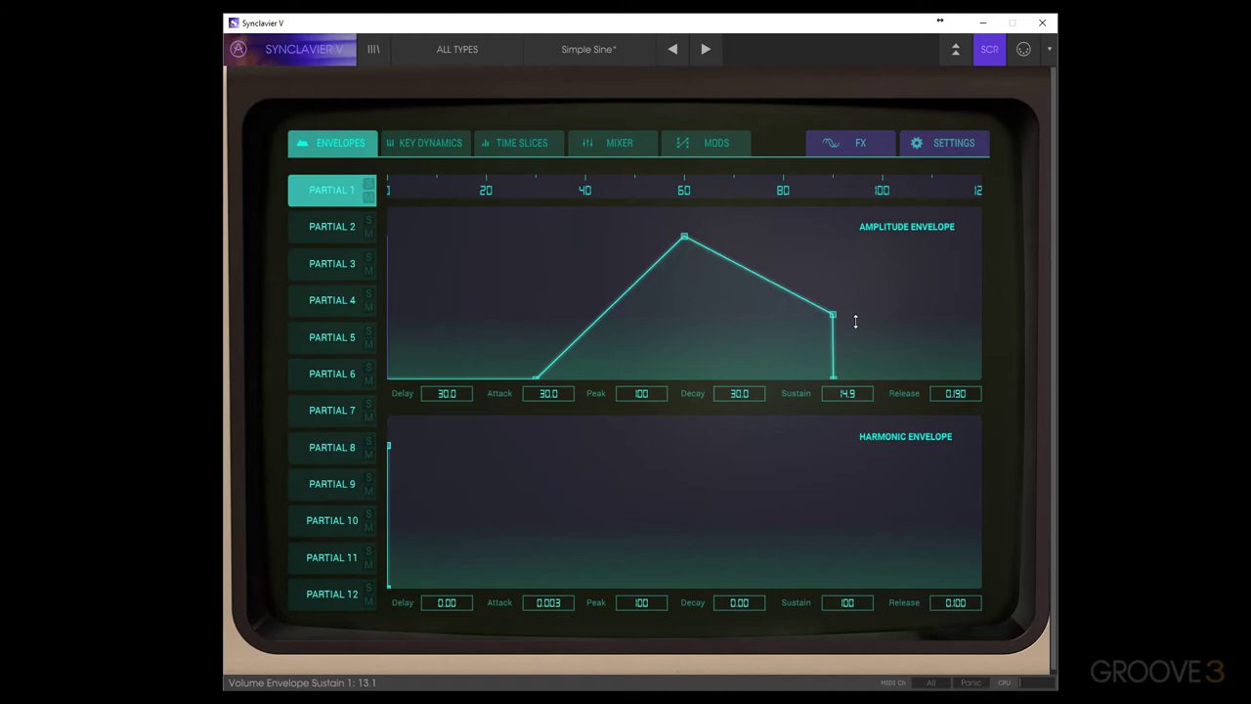
left_click_drag(855, 324, 871, 285)
left_click_drag(955, 393, 949, 227)
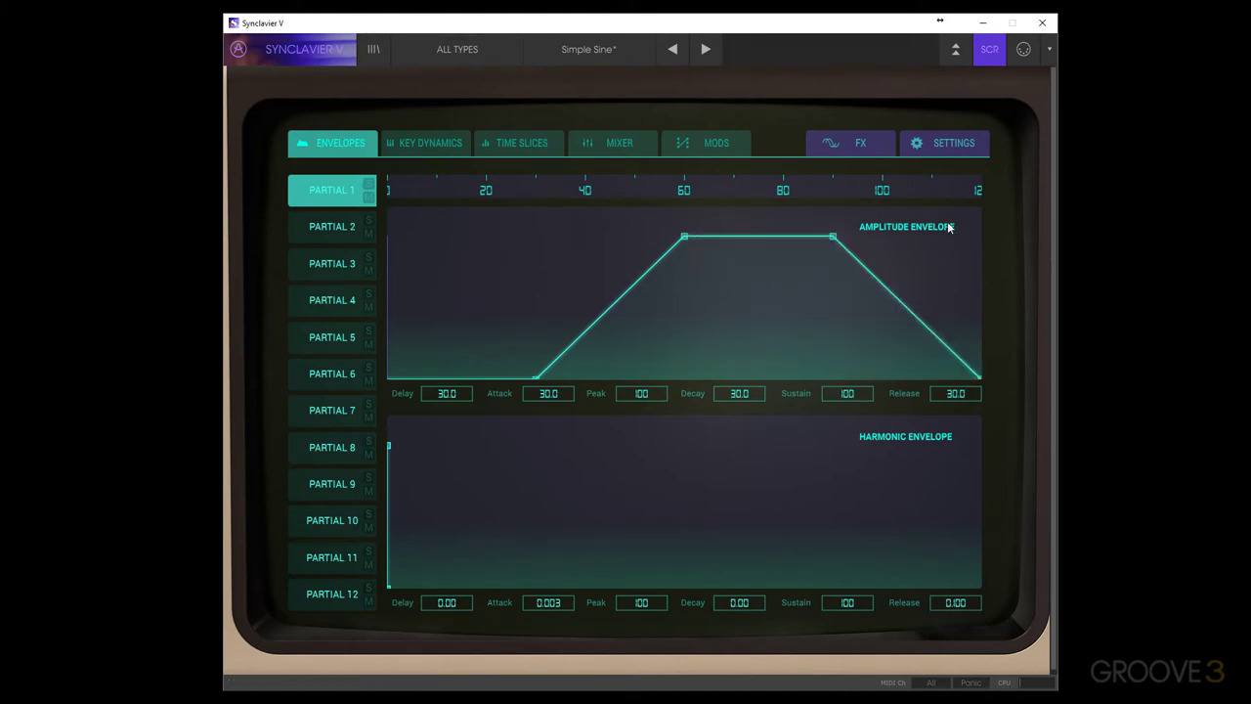
Set Partial 1's amplitude delay and attack both to 0.
double_click(456, 393)
type("0")
double_click(543, 393)
type("0")
key("Return")
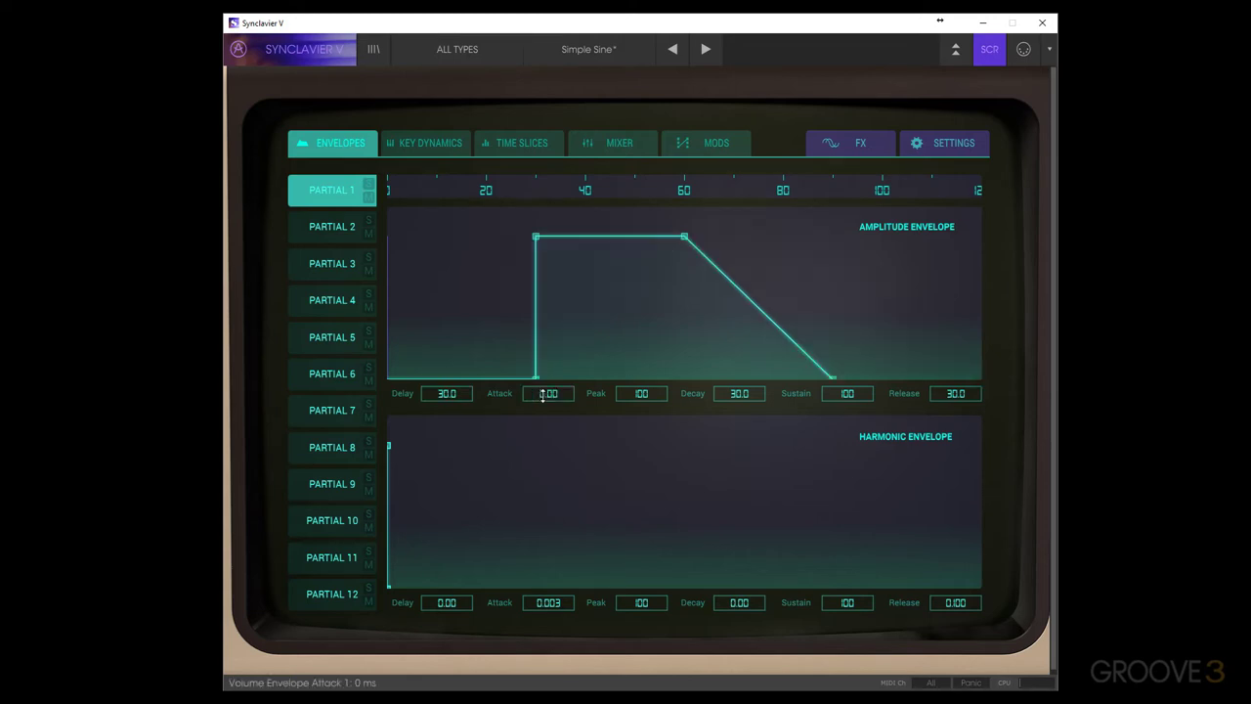
double_click(462, 395)
type("0")
key("Return")
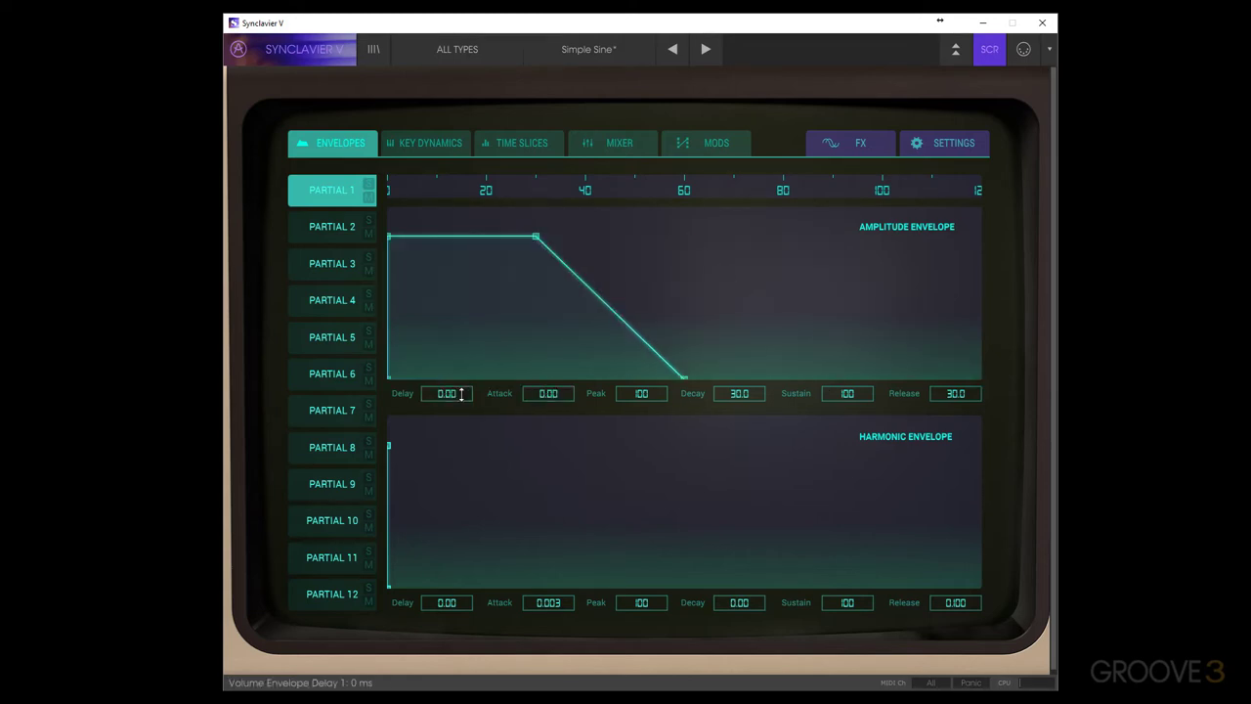
Set the amplitude decay to 1, sustain to 0 and release to 0.
double_click(739, 394)
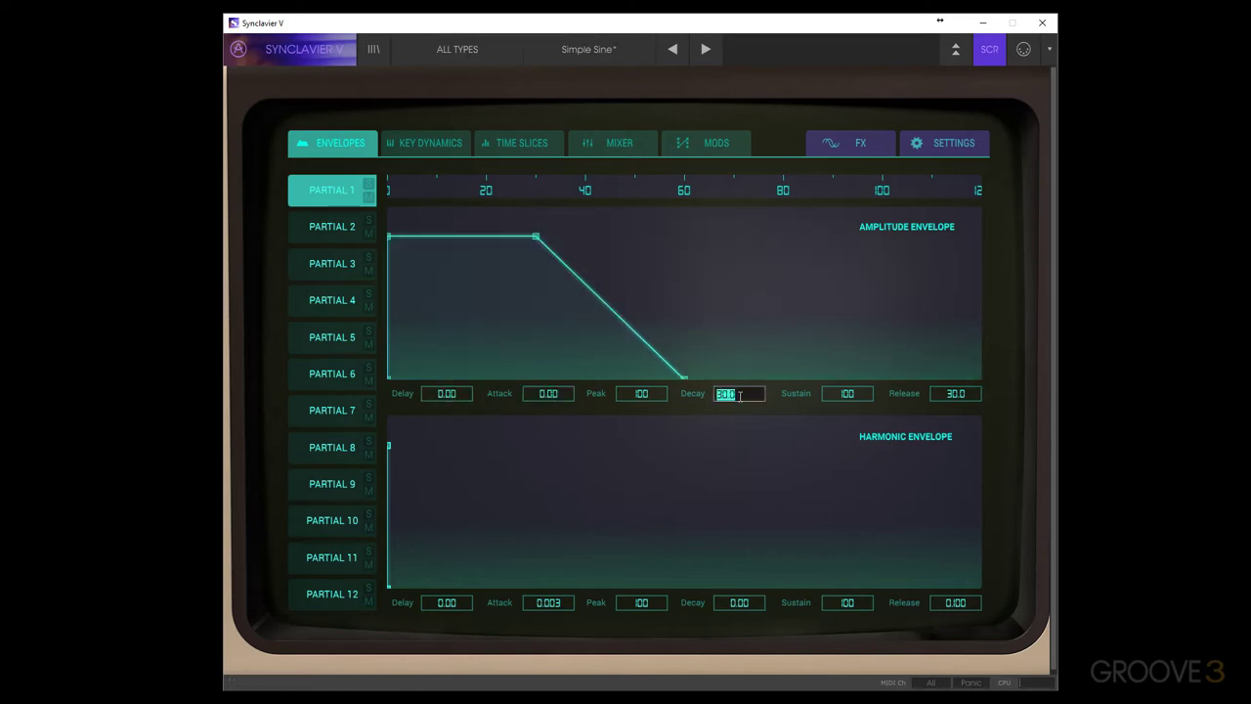
type("1")
key("Return")
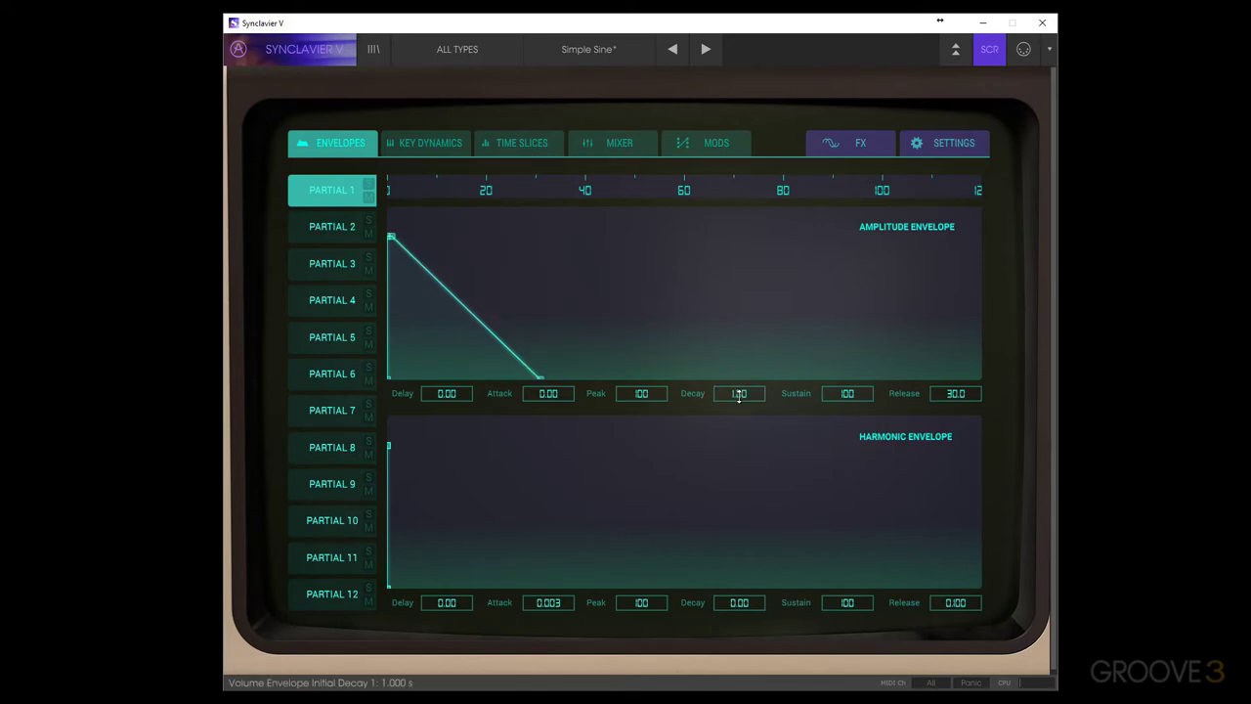
double_click(848, 394)
type("0")
key("Return")
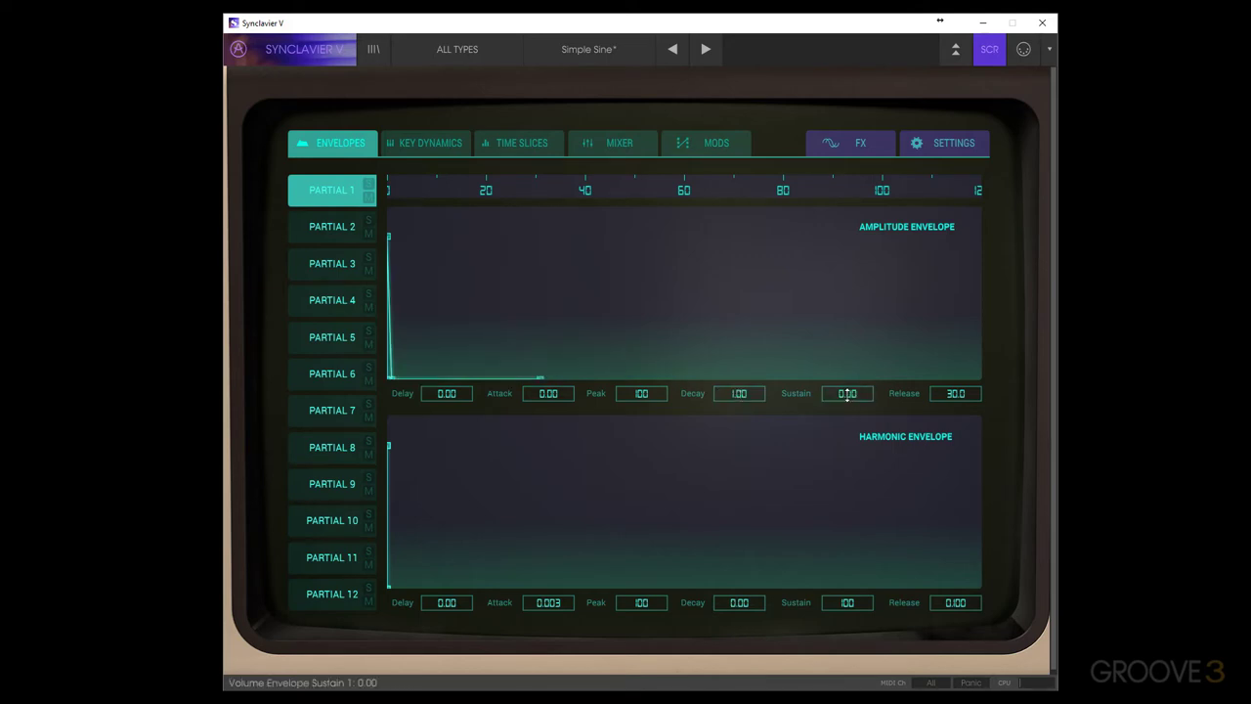
double_click(956, 394)
type("0")
key("Return")
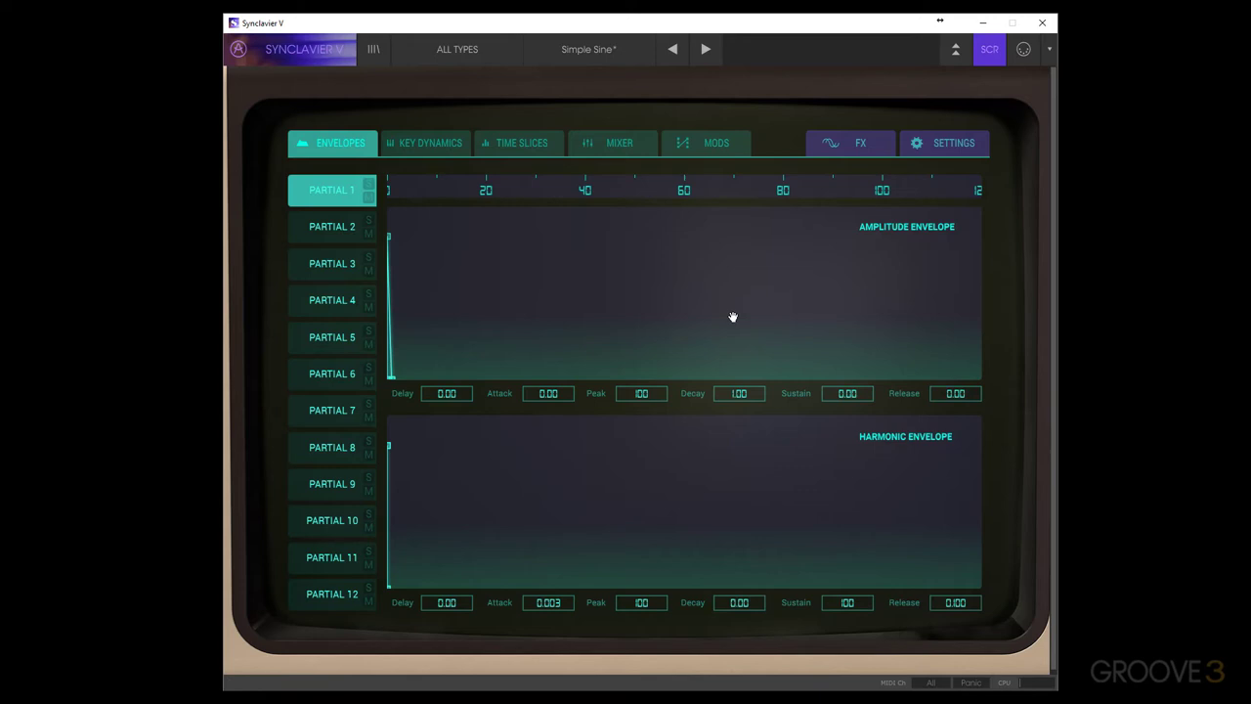
Adjust the envelope time ruler to show Partial 1's envelopes across 0–5 seconds.
left_click_drag(391, 190, 687, 190)
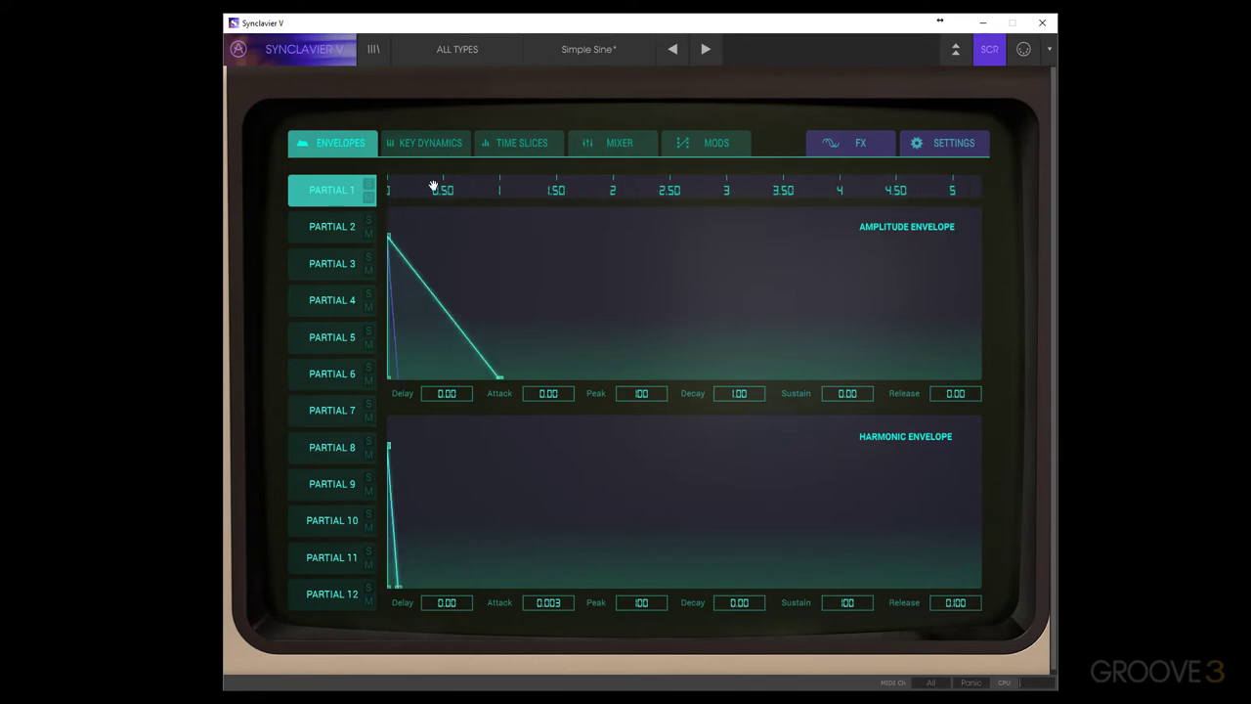
left_click_drag(433, 186, 561, 83)
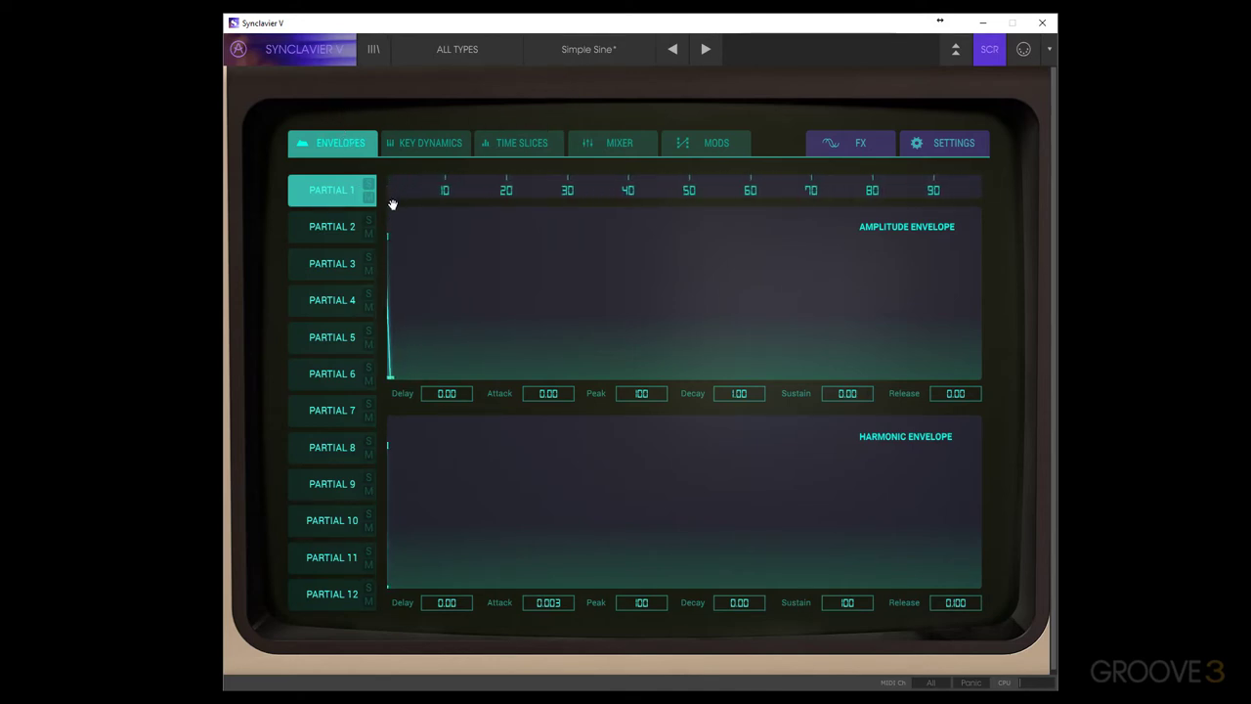
left_click_drag(392, 204, 948, 229)
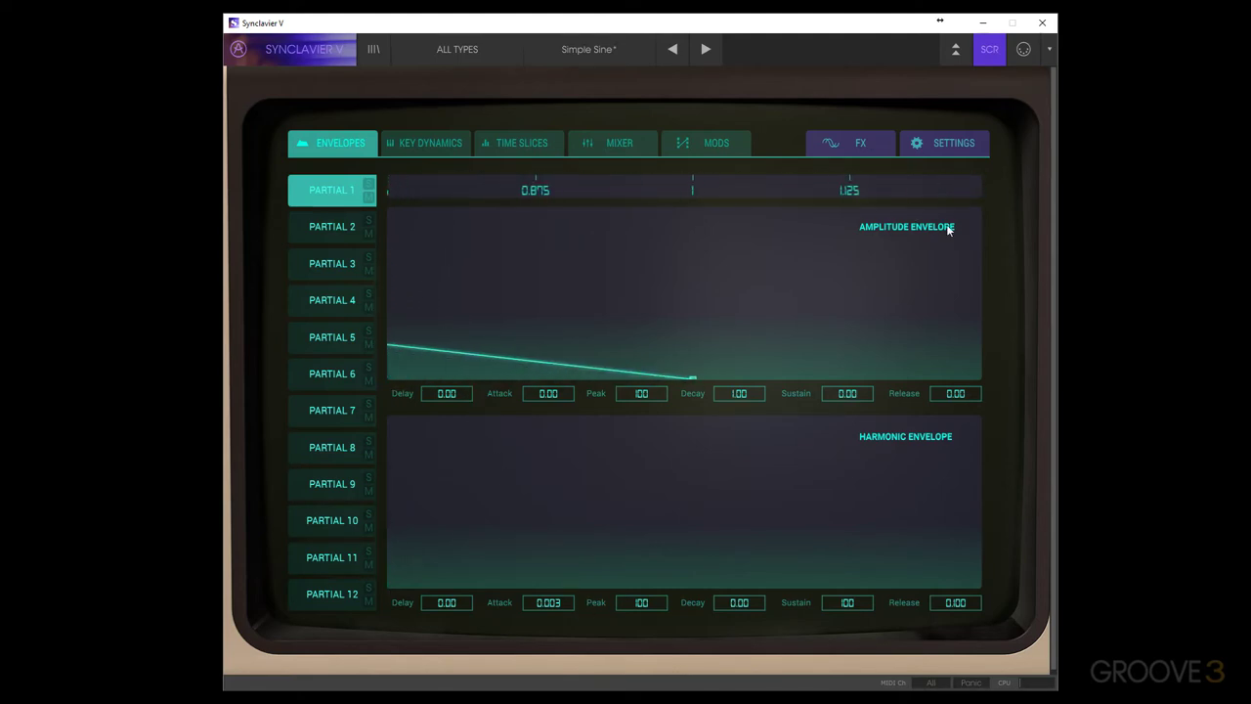
left_click_drag(537, 176, 850, 177)
left_click_drag(419, 179, 953, 214)
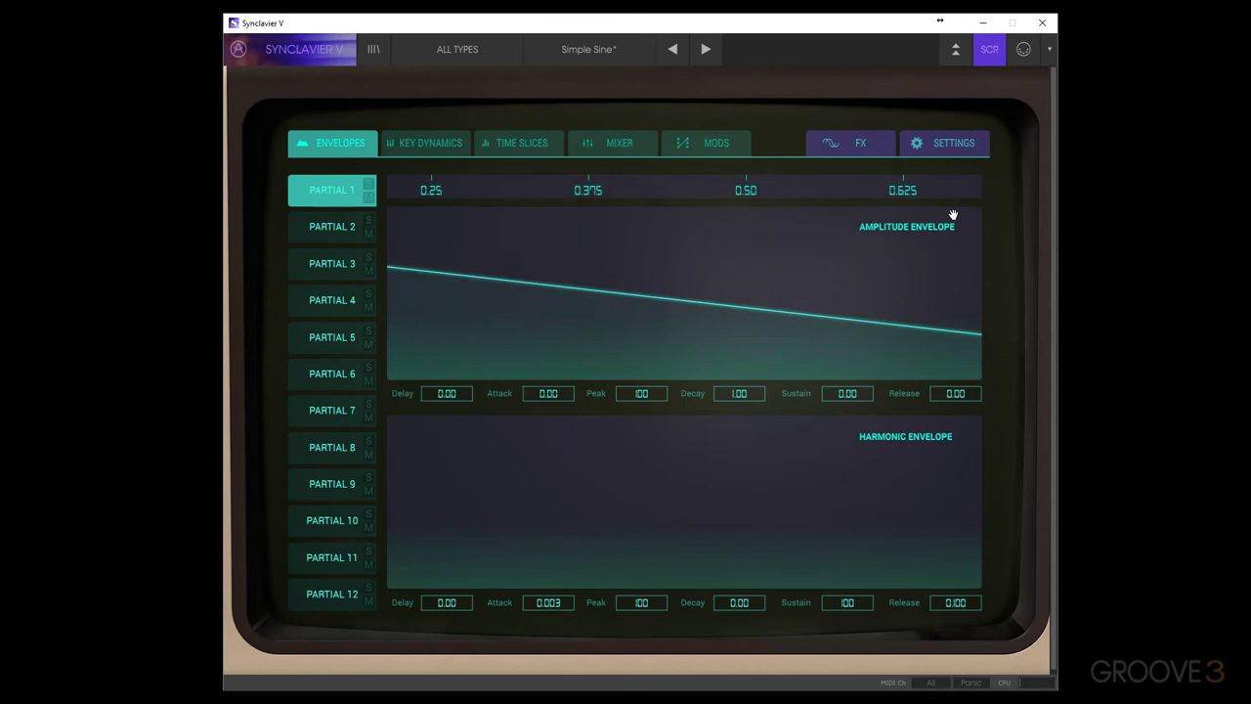
left_click_drag(418, 189, 886, 209)
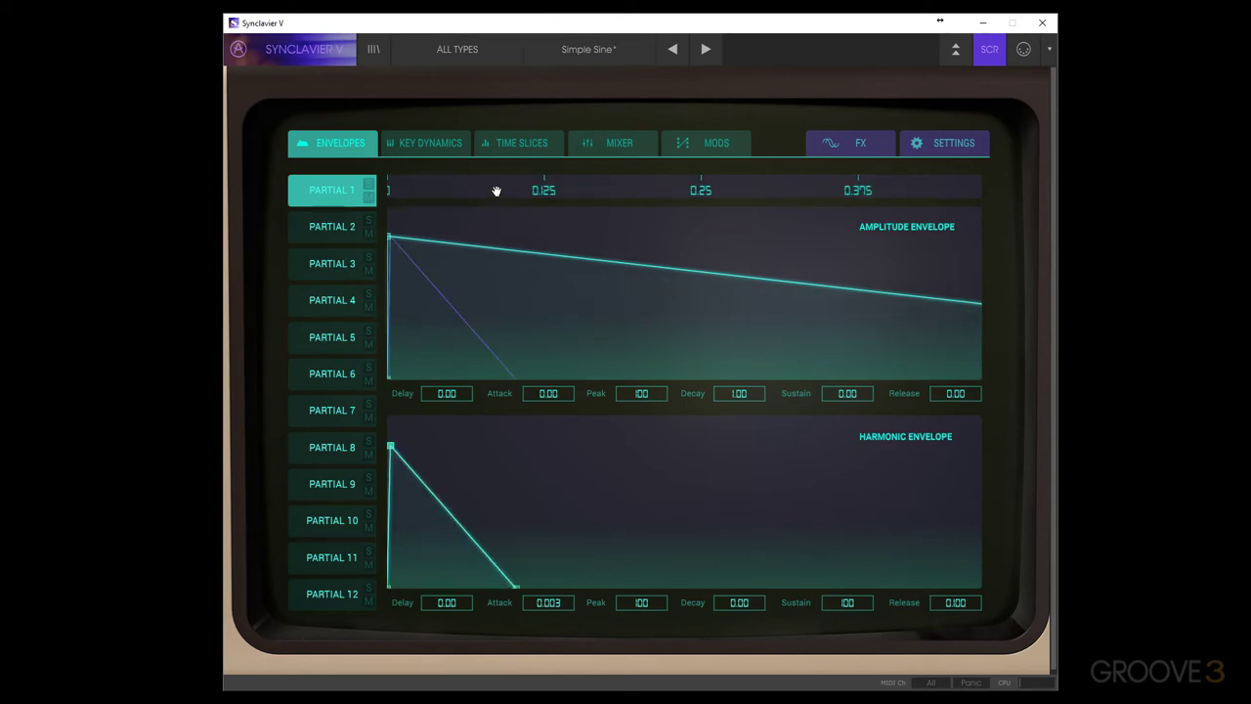
scroll(496, 189, "down", 5)
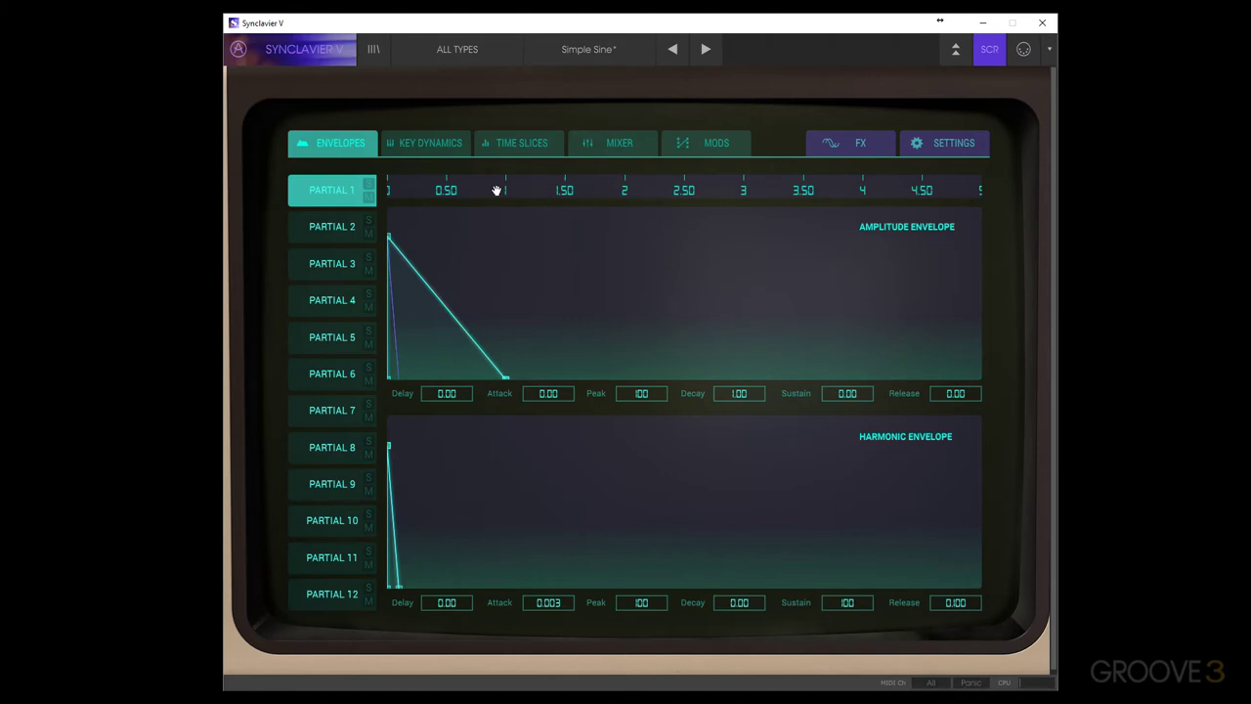
Give Partial 1's amplitude envelope a 1.00 attack with peak back at 100.
left_click_drag(390, 238, 426, 239)
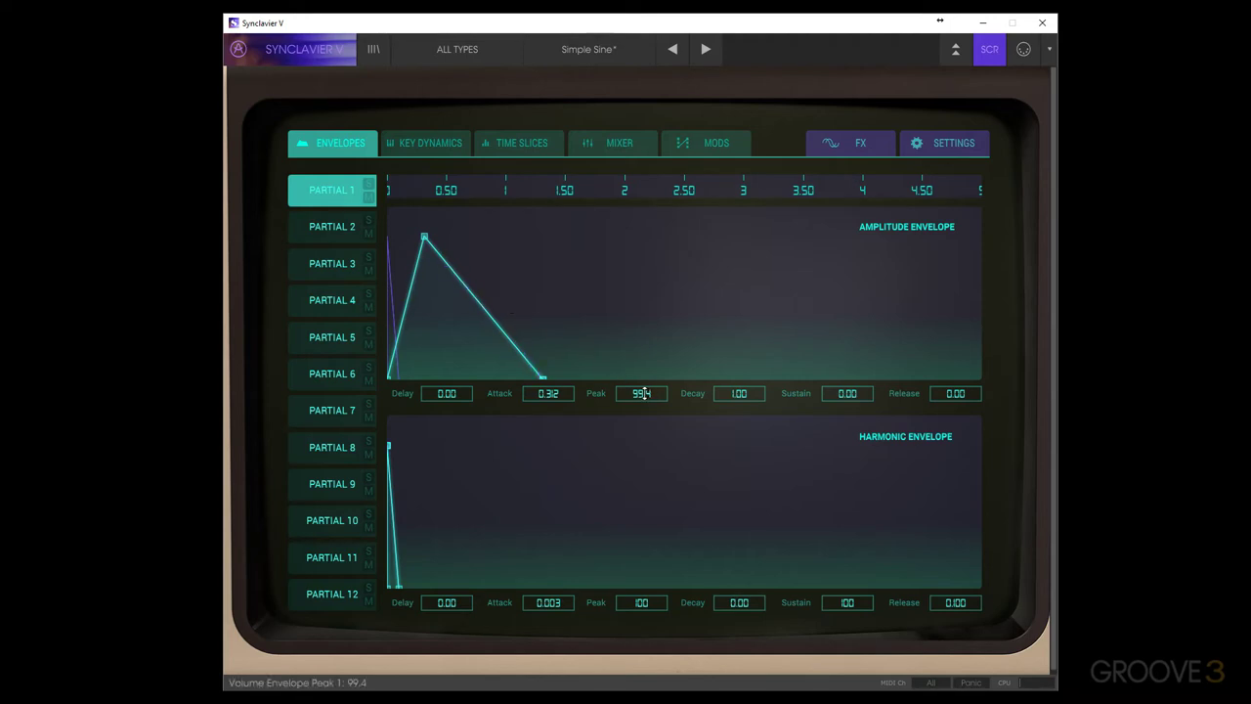
left_click_drag(649, 392, 651, 346)
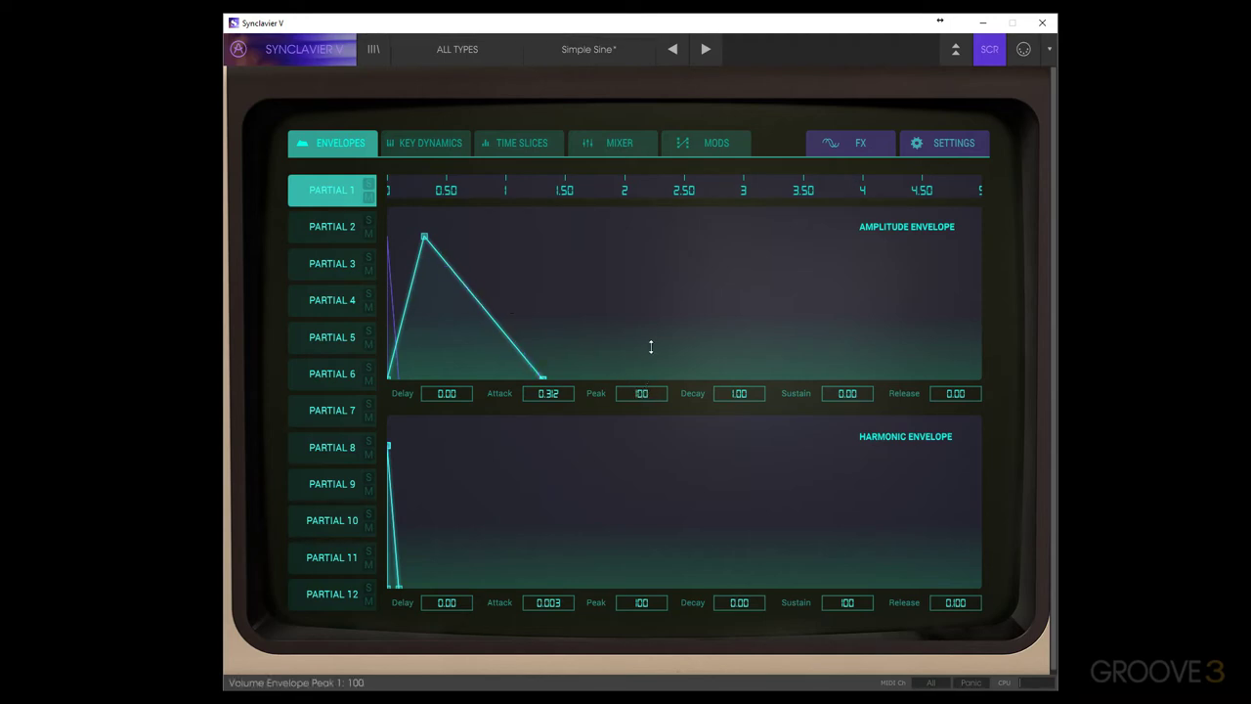
double_click(555, 393)
type("1")
key("Return")
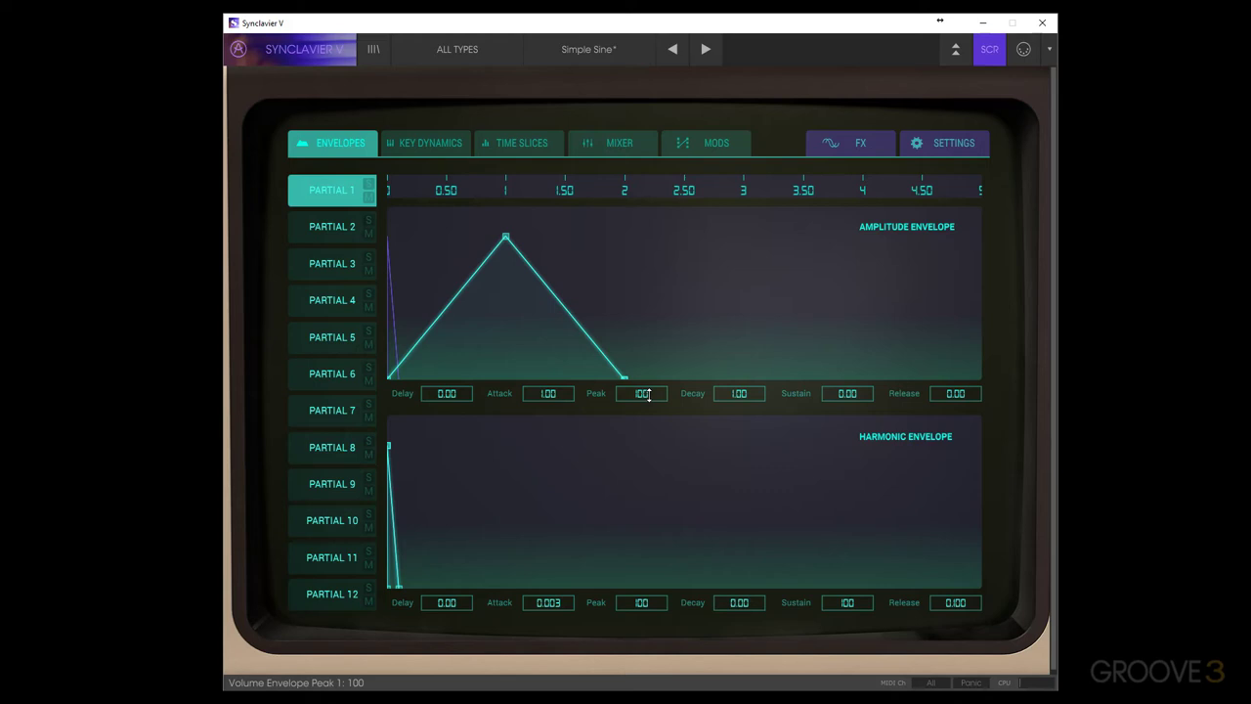
Adjust the amplitude peak, reset the attack to 0.00 and raise sustain to 89.0.
left_click_drag(648, 394, 619, 332)
left_click_drag(549, 393, 620, 553)
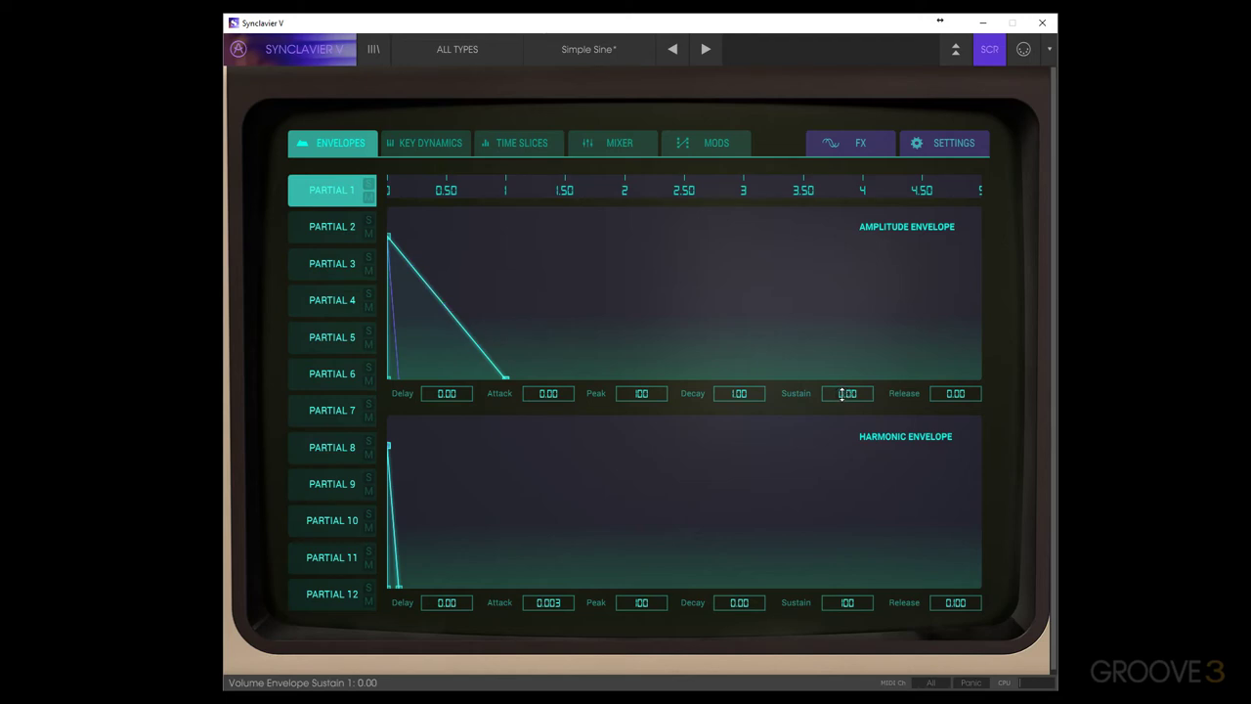
left_click_drag(842, 393, 832, 240)
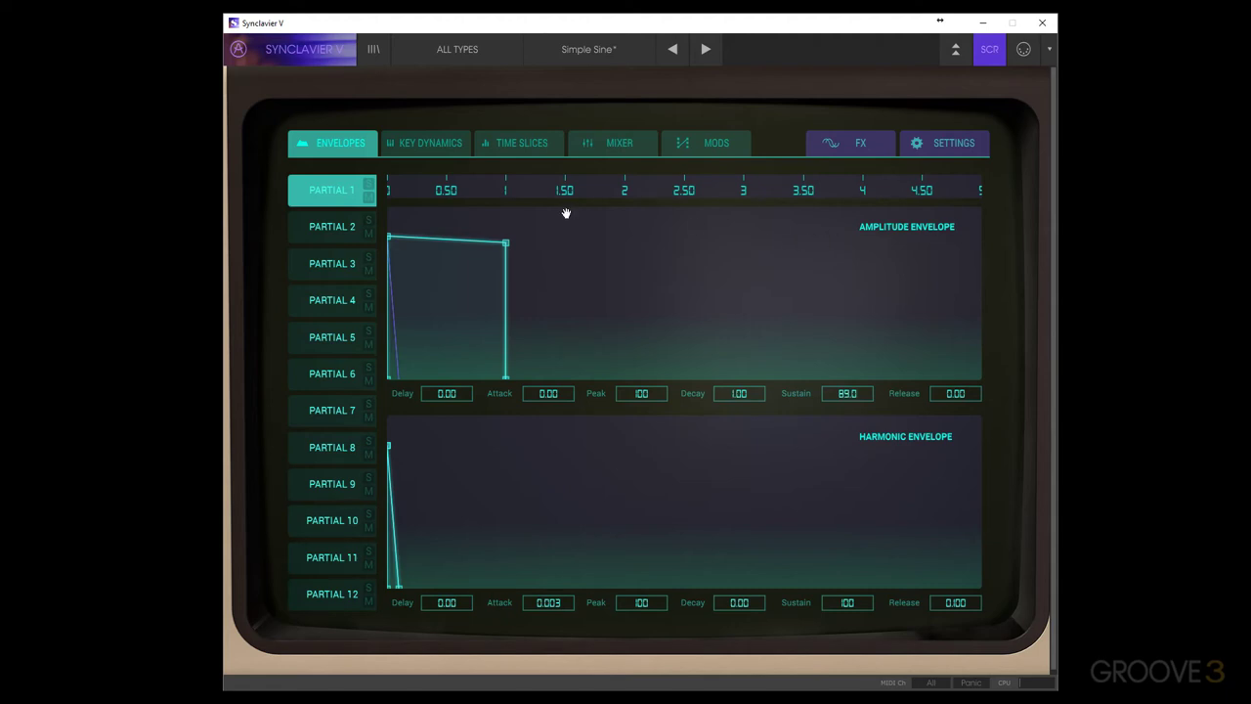
Raise amplitude sustain to 100 and harmonic attack to 0.115, then show the full panel.
left_click_drag(844, 392, 848, 349)
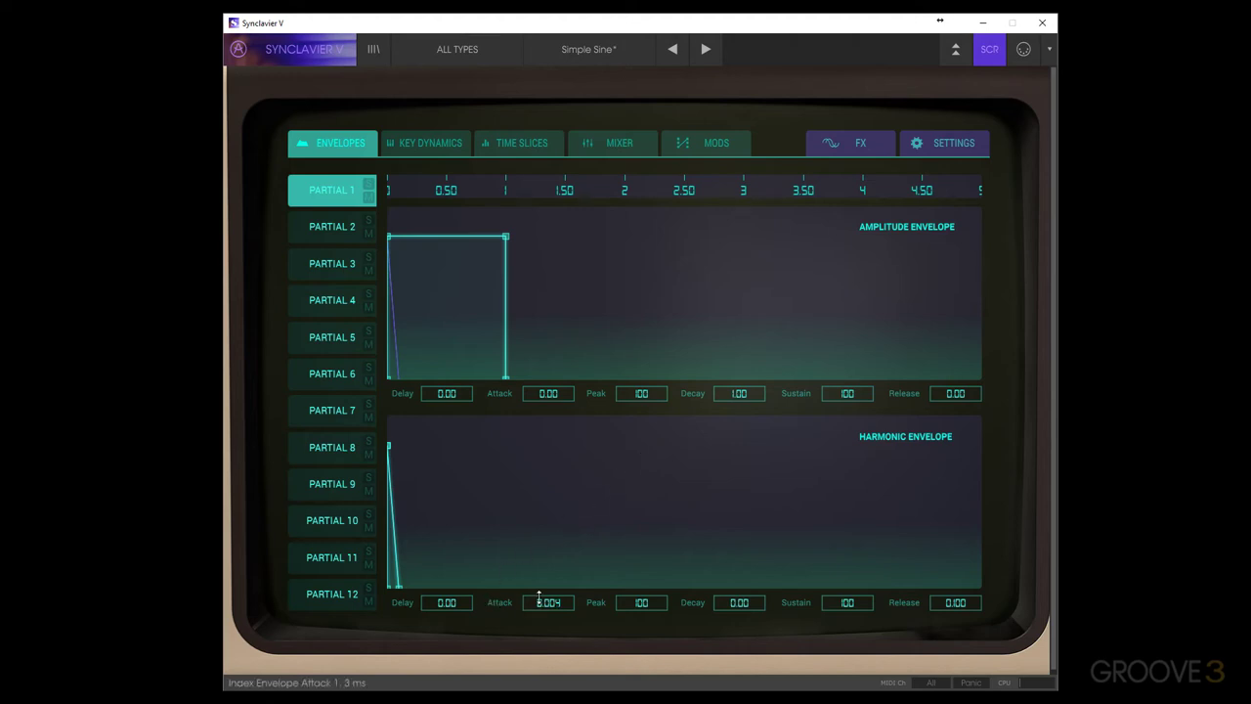
left_click_drag(539, 599, 541, 556)
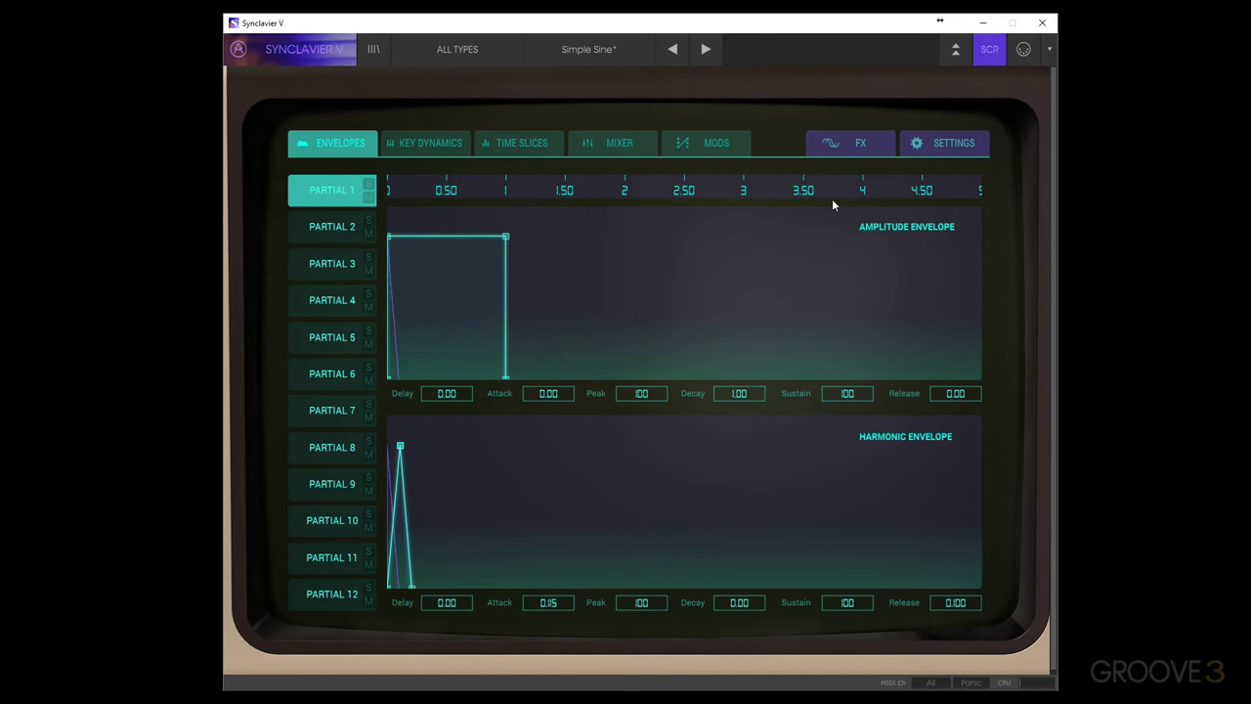
left_click(989, 59)
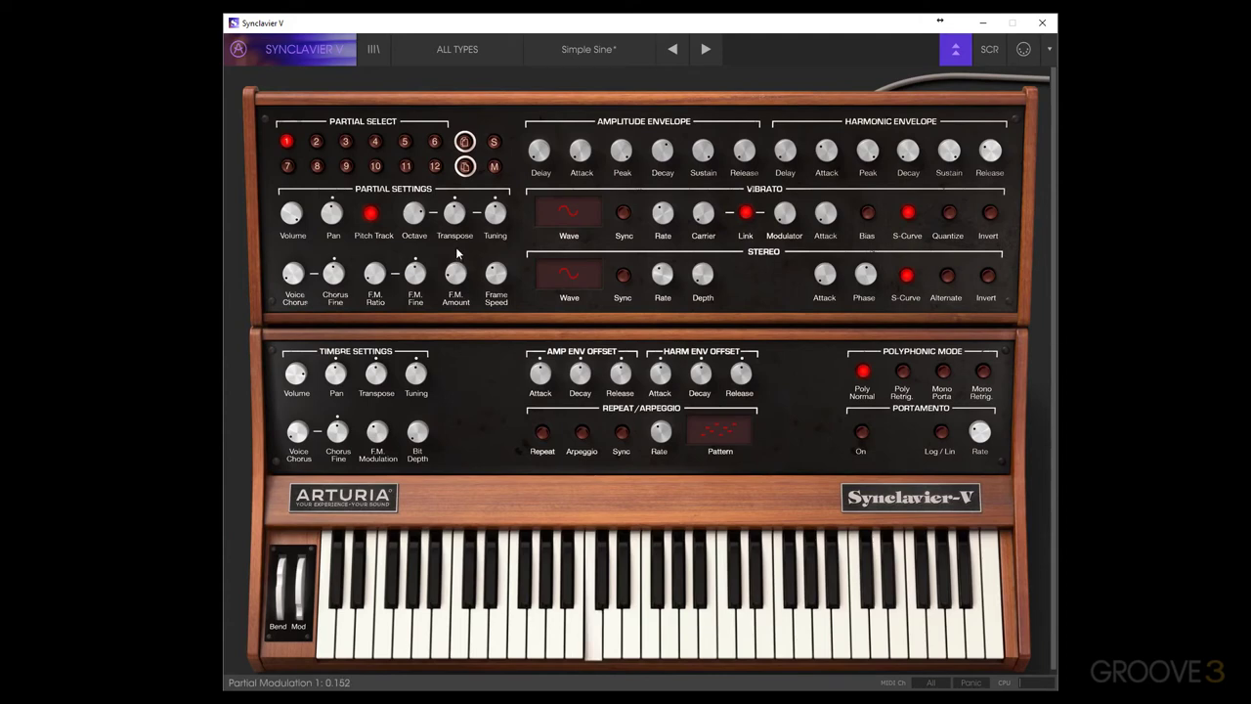
Return from the full panel to the Envelopes screen with Partial 1's settings.
left_click(1004, 51)
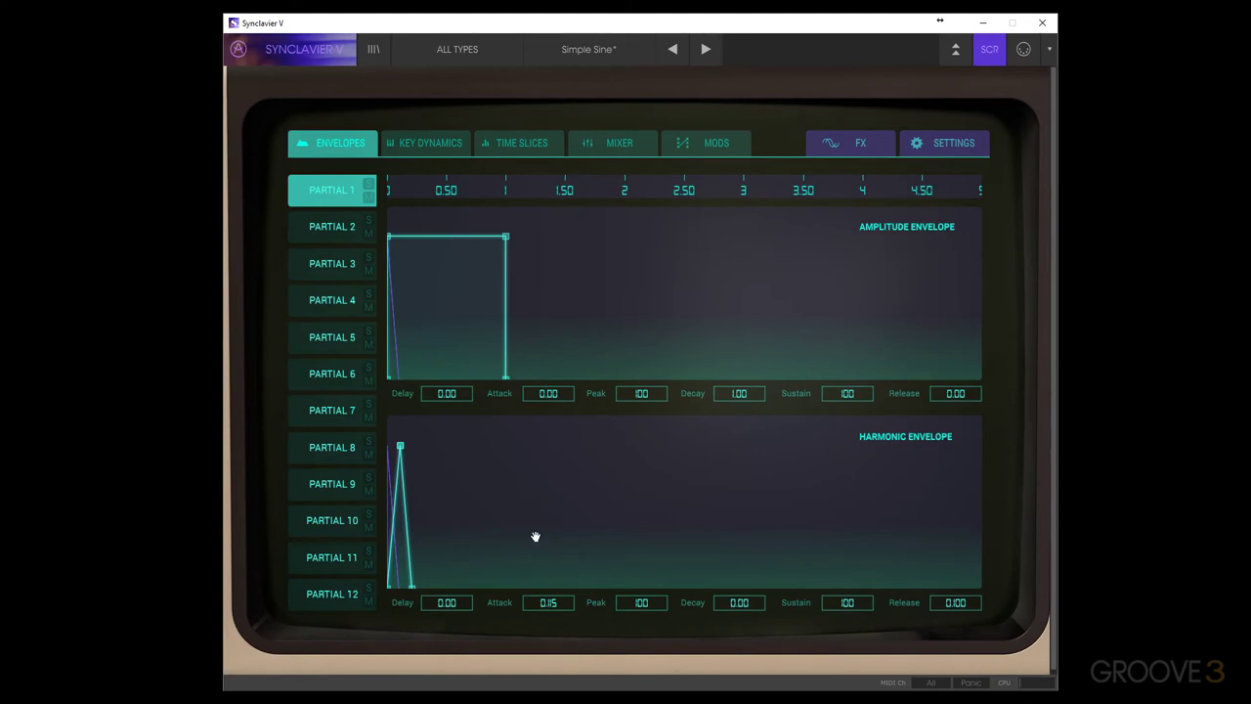
Drag Partial 1's harmonic attack up from 0.115 to 1.50.
left_click_drag(539, 595, 542, 545)
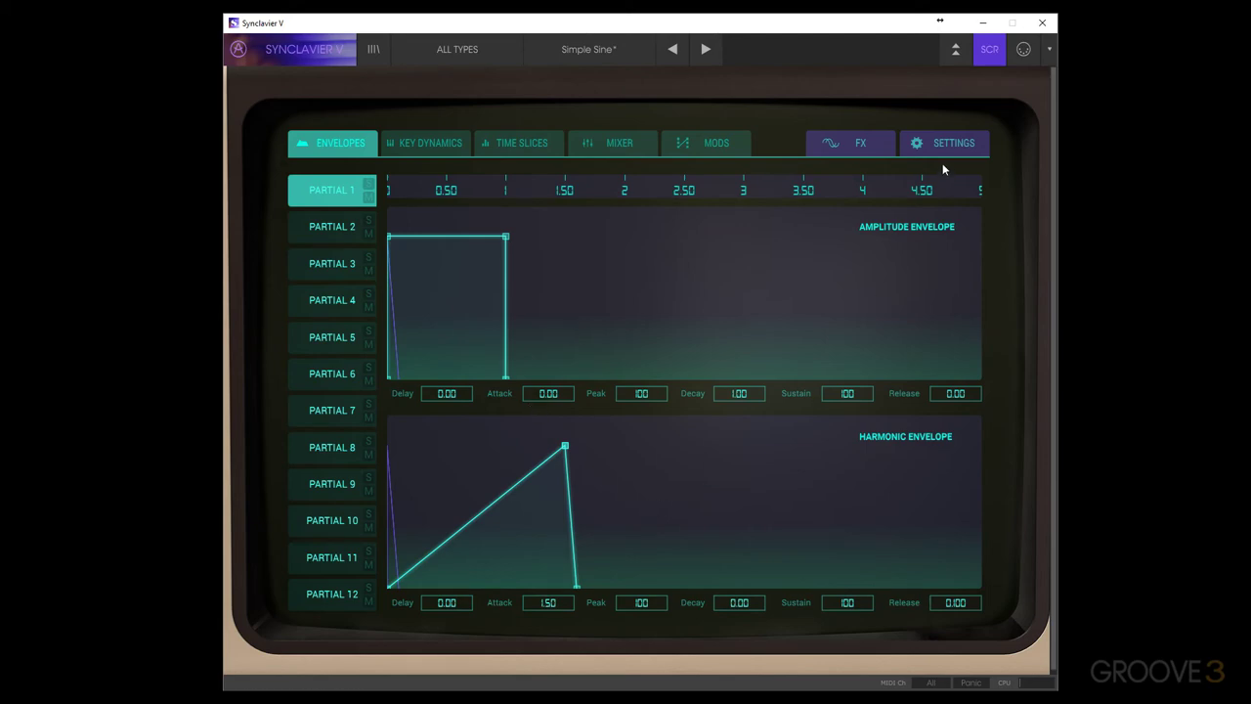
Switch to the full panel to set a 0.360 amplitude delay, then return to the Envelopes screen.
left_click(983, 59)
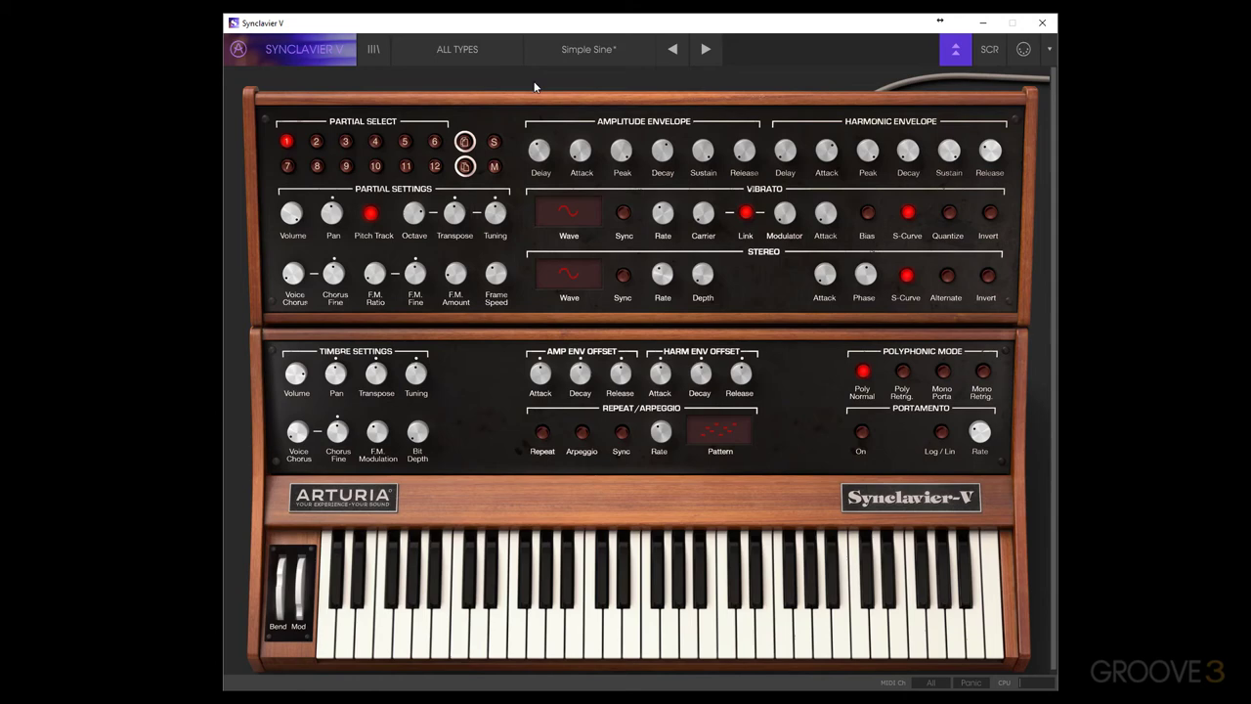
left_click(992, 54)
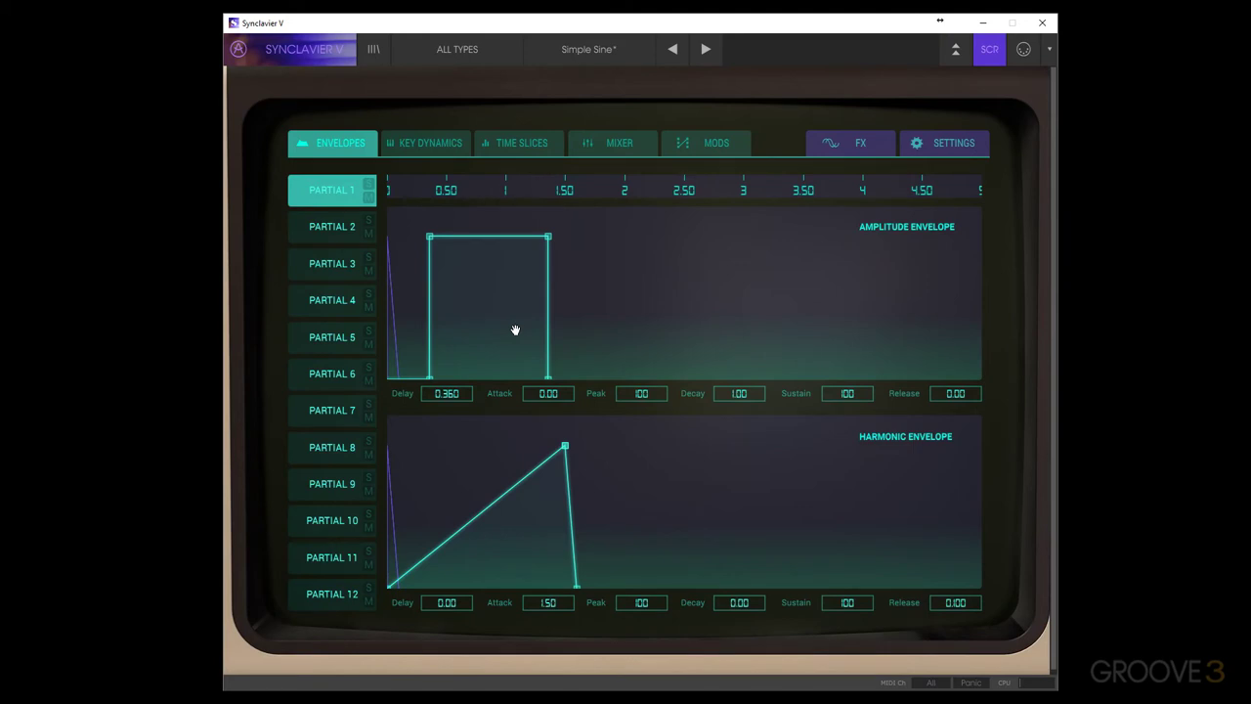
Set Partial 1's amplitude delay back to 0.
double_click(460, 393)
type("0")
key("Return")
Browse the envelopes of Partials 2 through 9, then return to Partial 1.
left_click(317, 227)
left_click(331, 265)
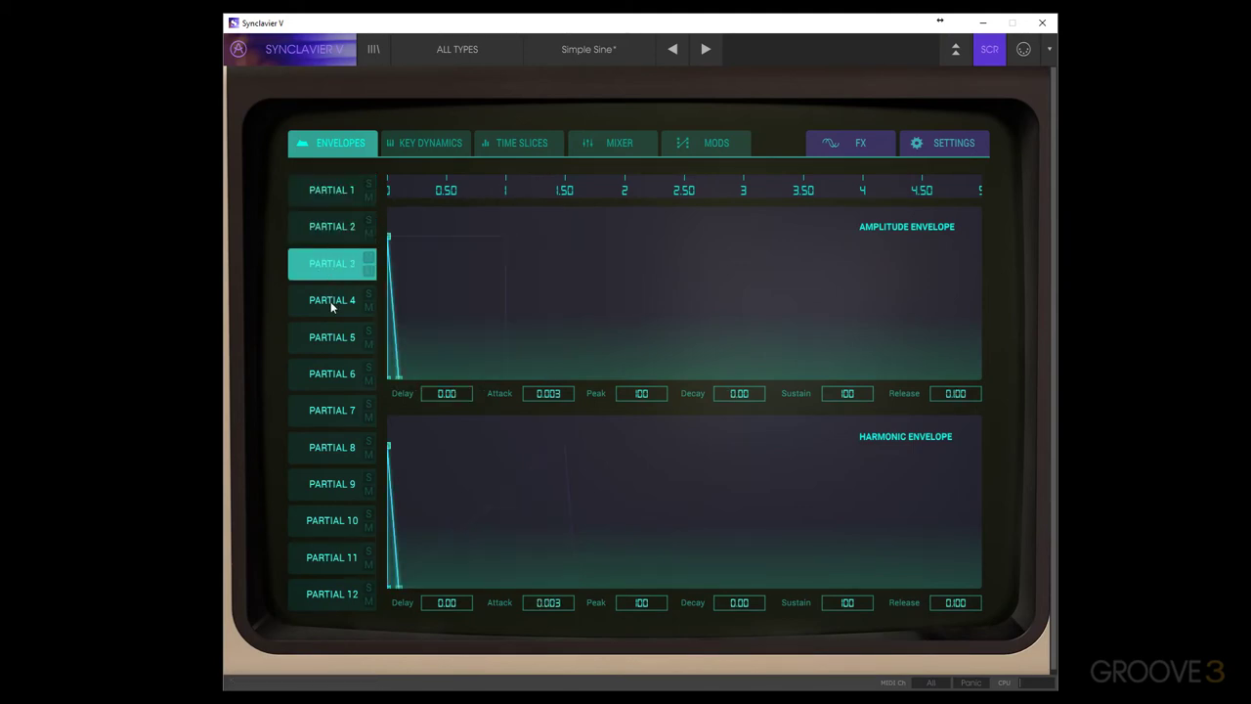
left_click(331, 301)
left_click(330, 338)
left_click(330, 376)
left_click(330, 410)
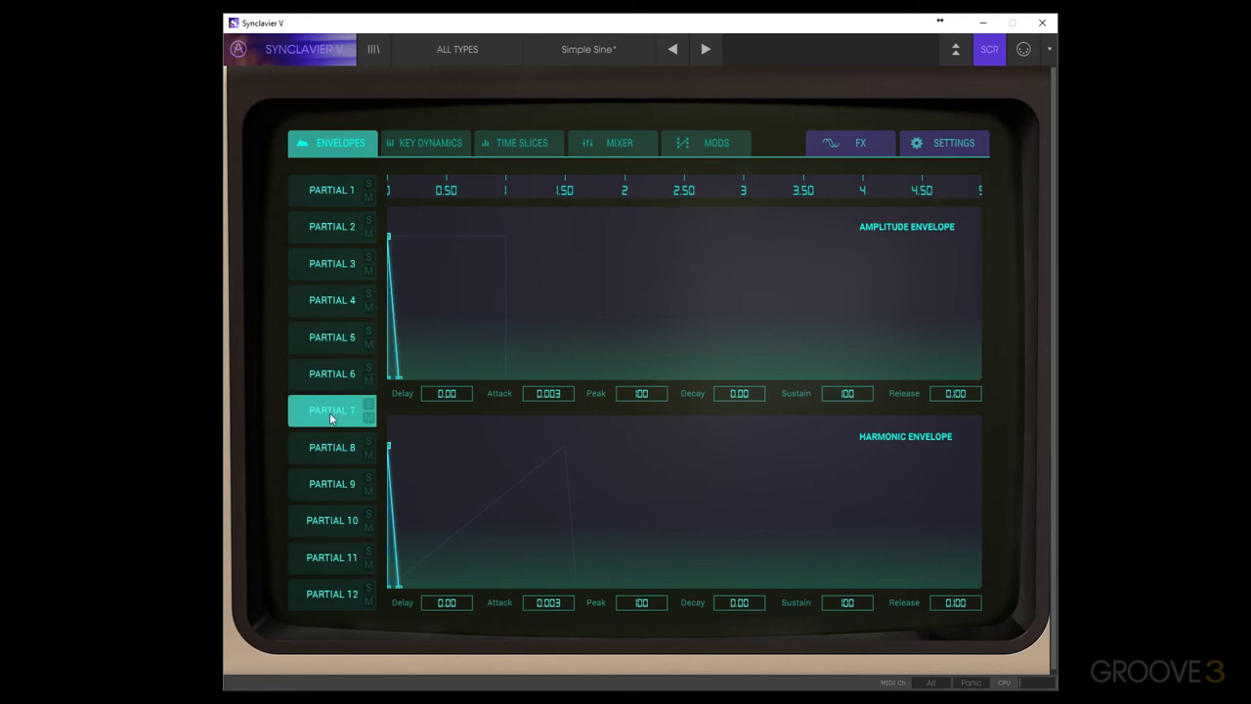
left_click(326, 448)
left_click(324, 491)
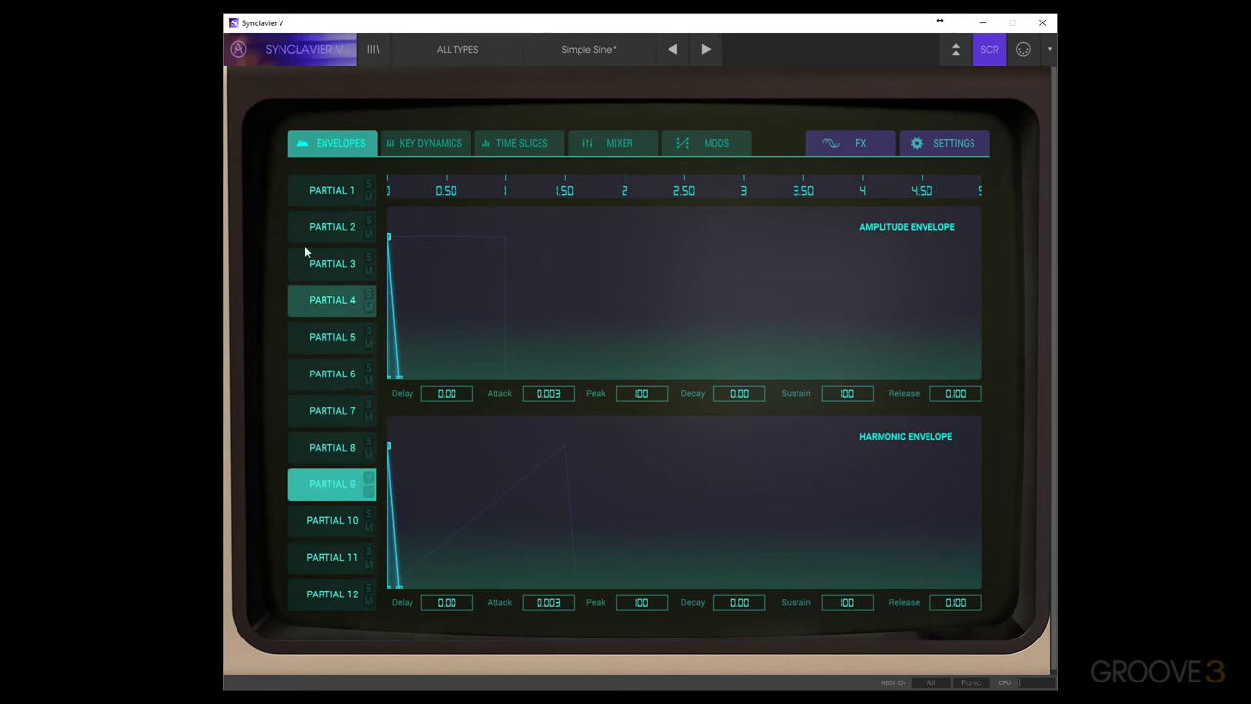
left_click(324, 184)
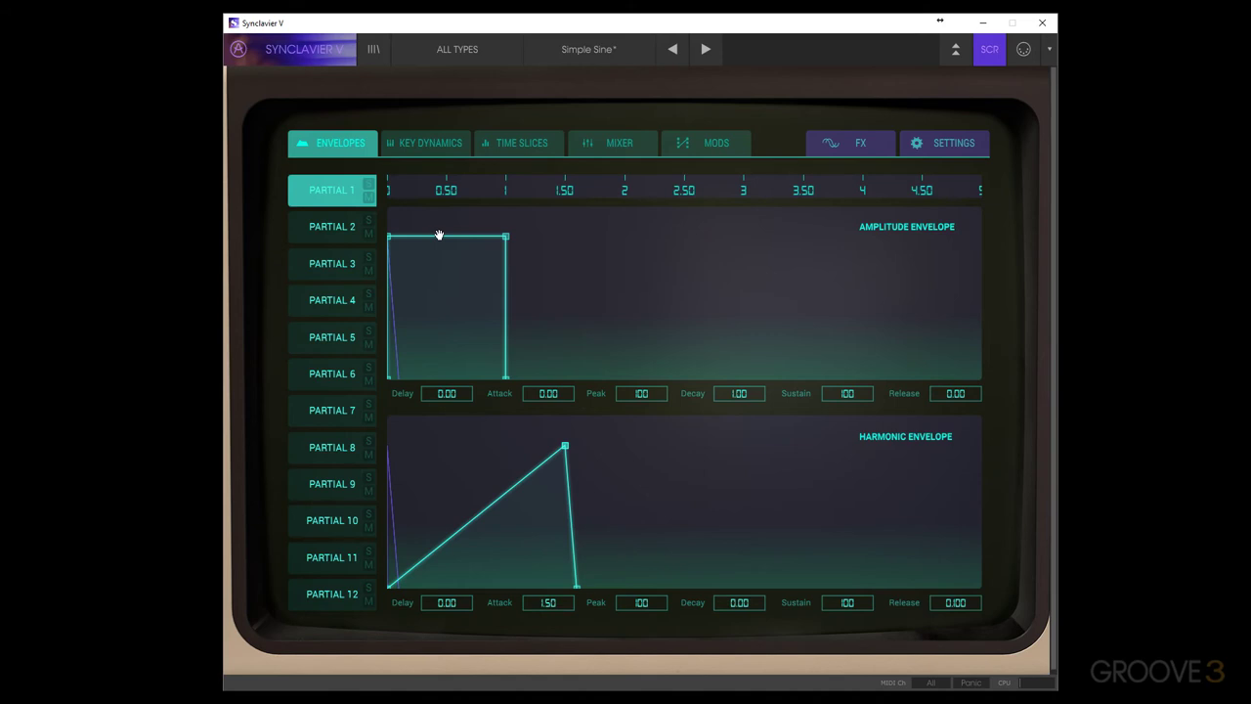
Lengthen Partial 1's attack, then give Partial 3 a 1.41 attack, 1.07 decay and 40.1 sustain.
left_click_drag(394, 236, 501, 236)
left_click(332, 226)
left_click(324, 254)
left_click_drag(394, 241, 511, 276)
left_click_drag(391, 237, 556, 231)
Solo Partial 1, then switch the solo to Partial 2.
left_click(378, 190)
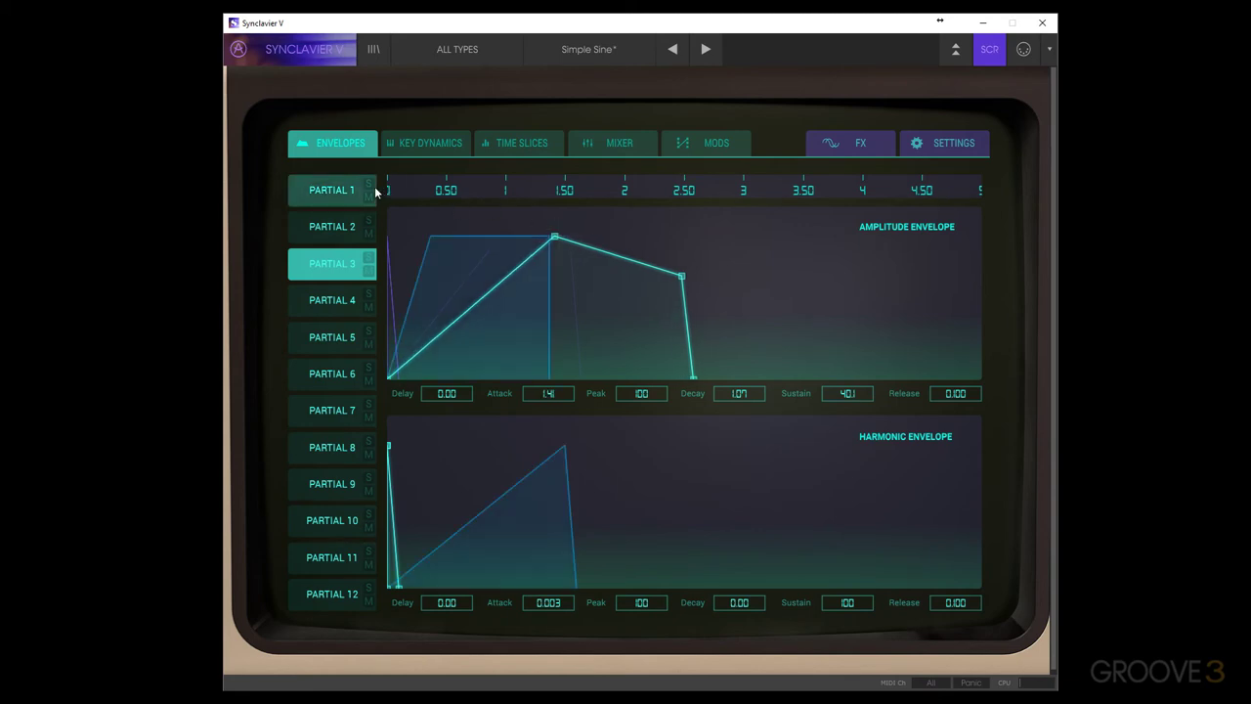
left_click(370, 185)
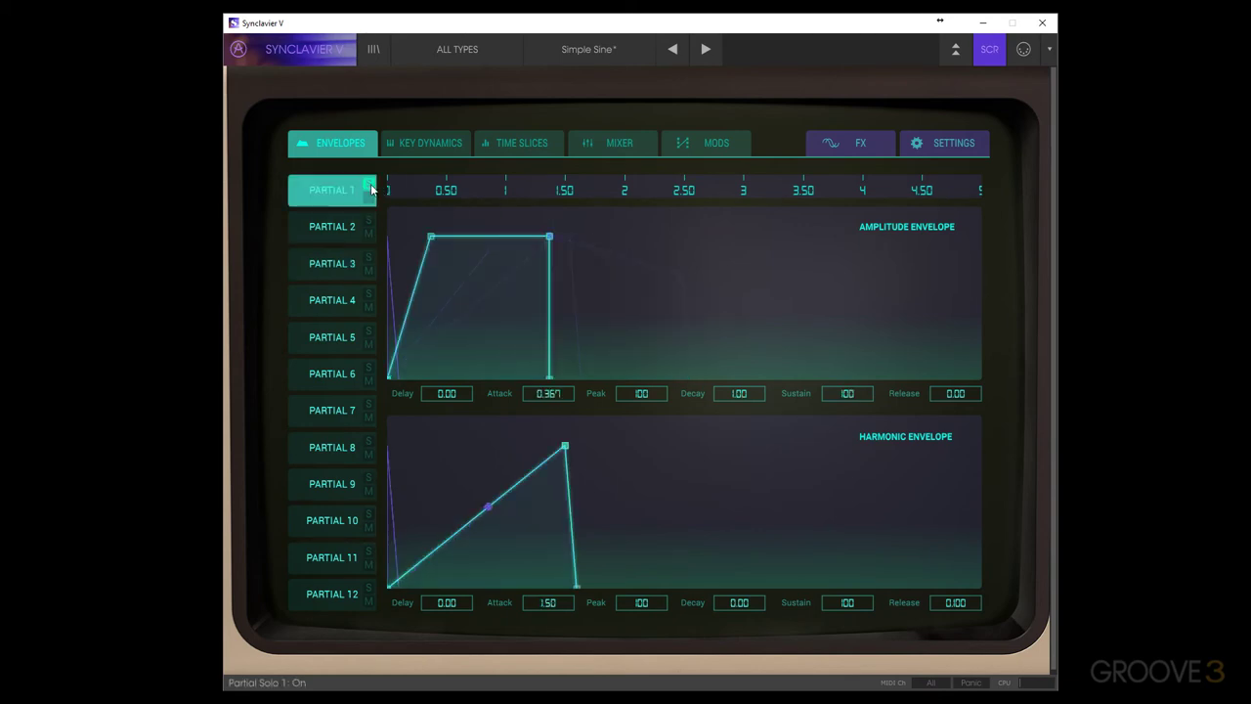
left_click(369, 220)
On the full panel pick Partials 2 and 3, then reopen the Envelopes screen on Partial 3.
left_click(989, 51)
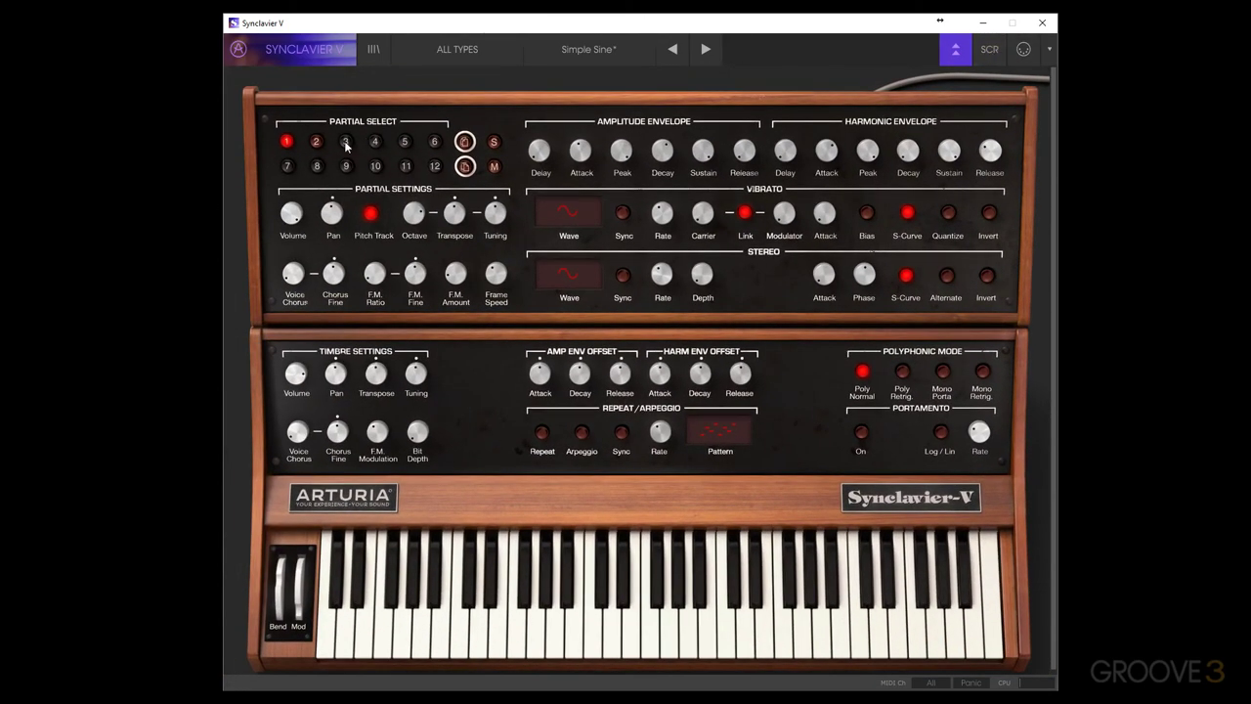
left_click(316, 143)
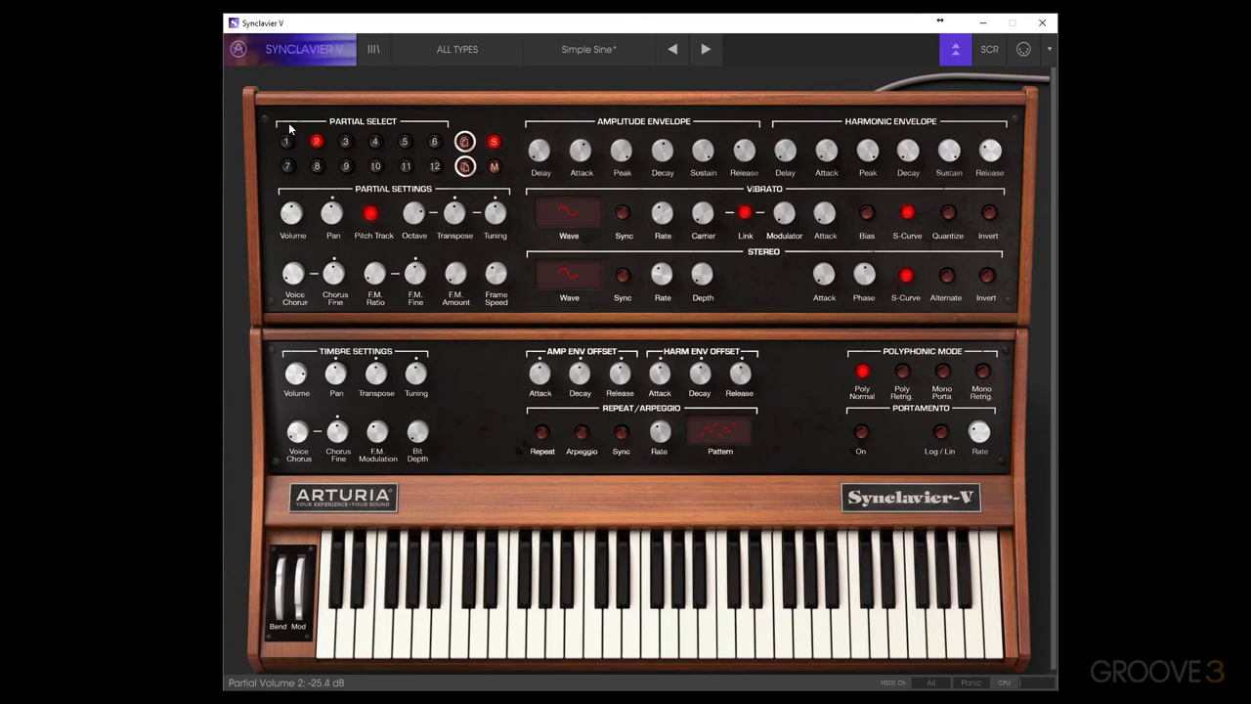
left_click(347, 145)
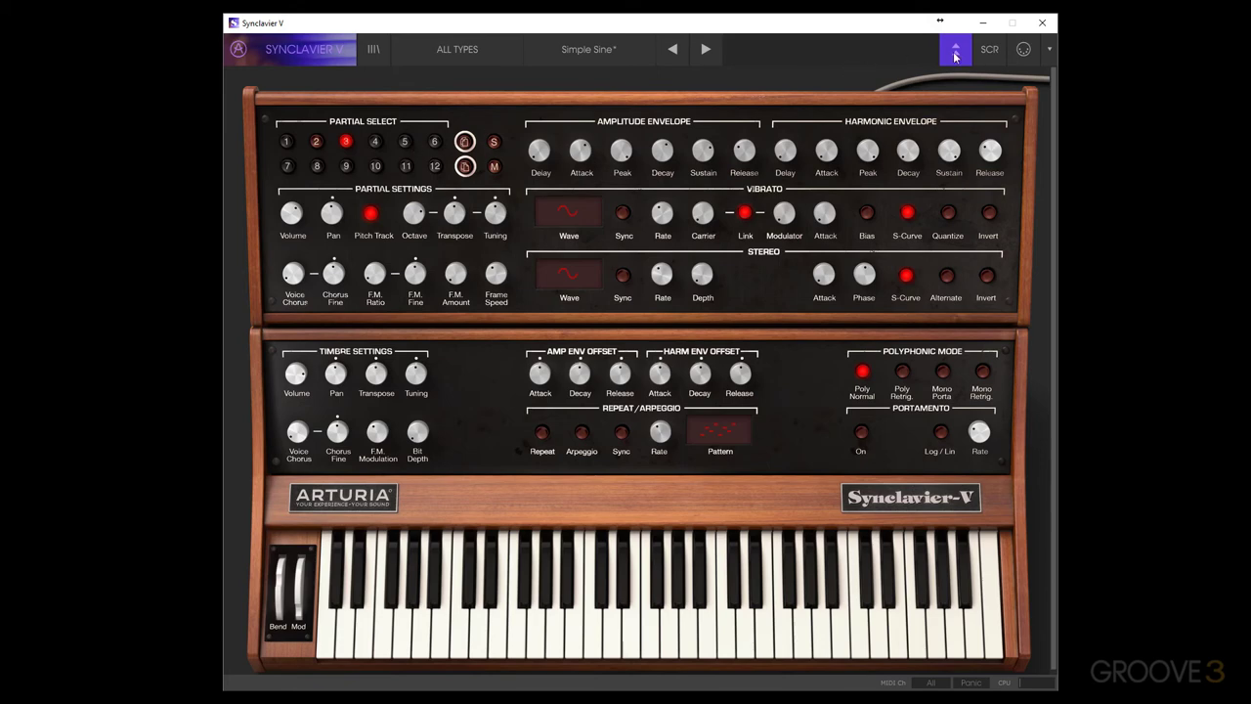
left_click(985, 51)
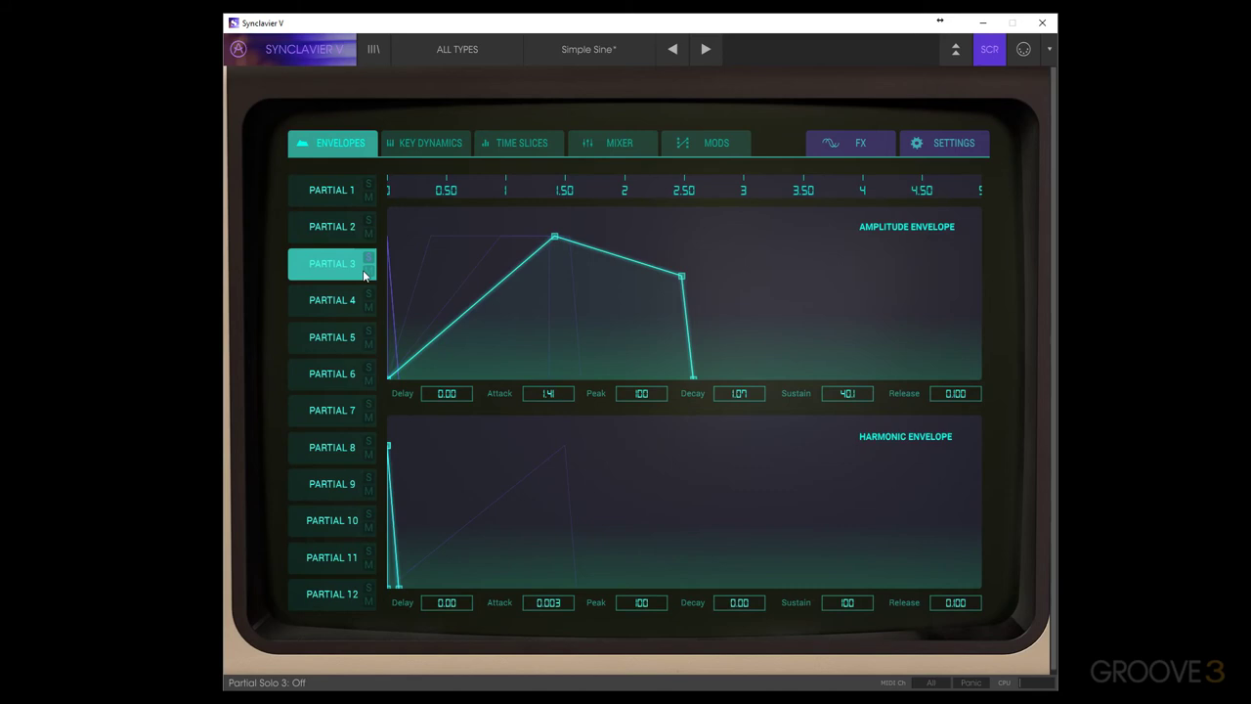
Step through Partials 1, 2 and 3 twice to compare their envelopes.
left_click(346, 199)
left_click(337, 226)
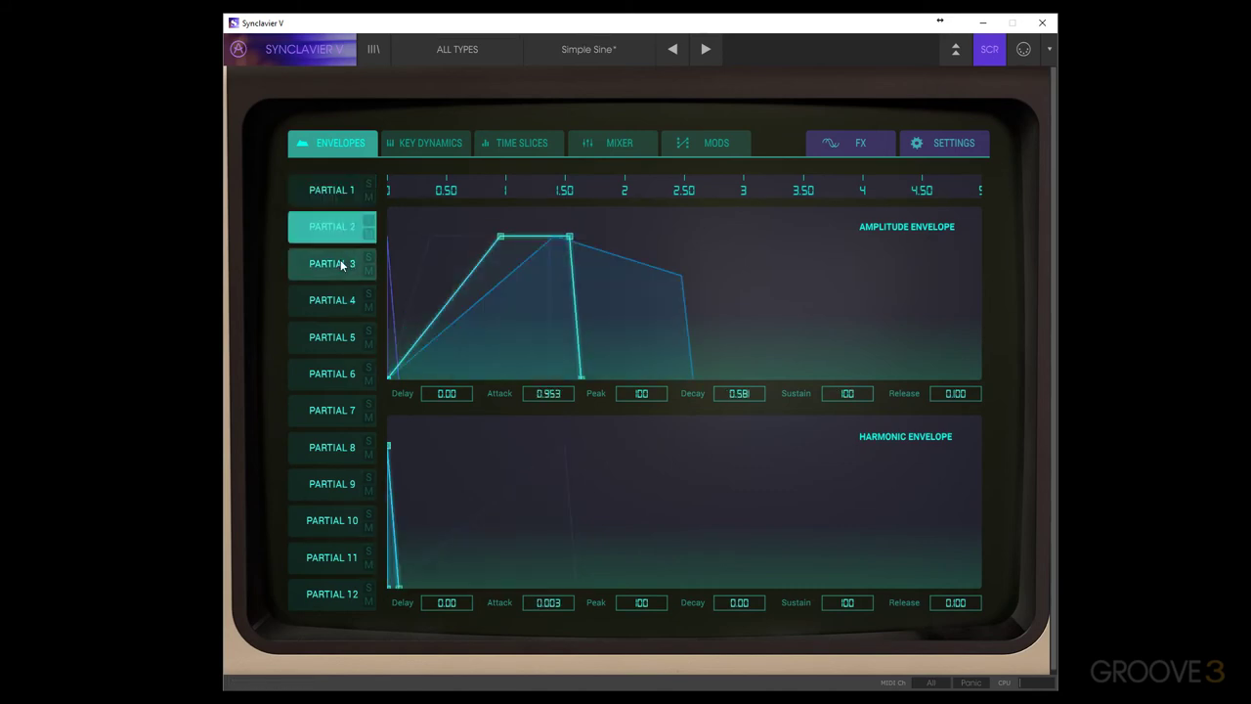
left_click(338, 263)
left_click(345, 196)
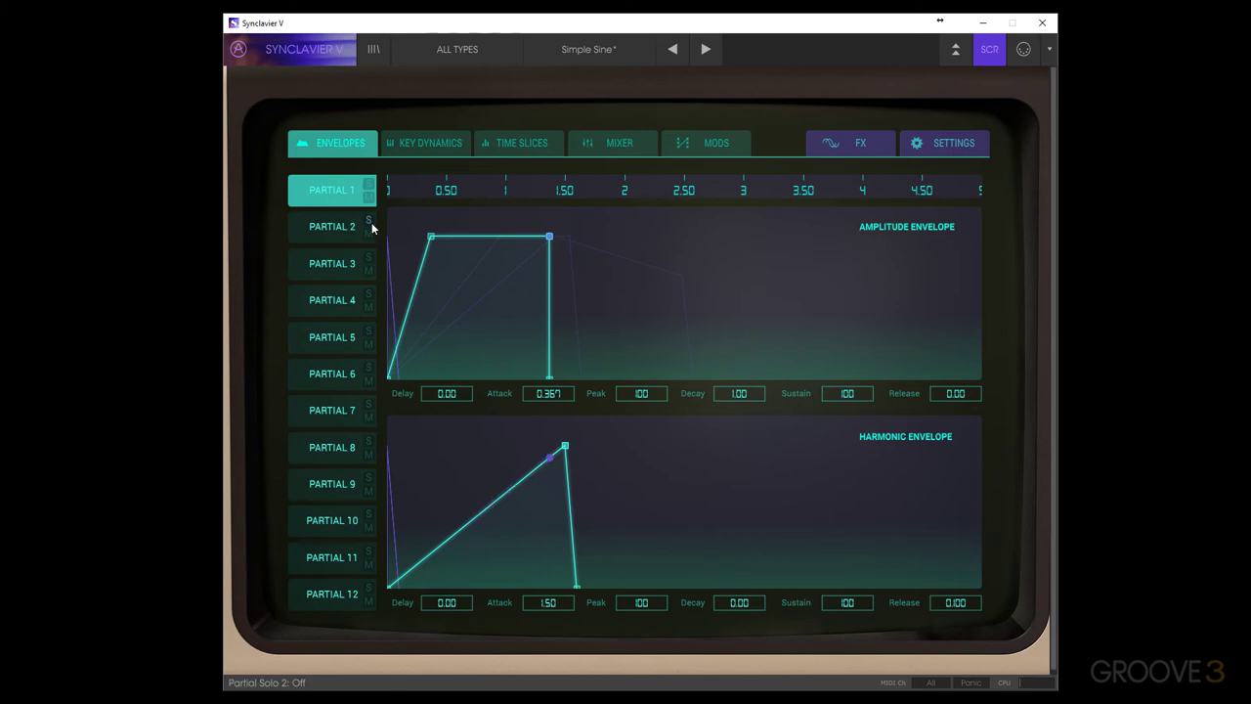
left_click(344, 227)
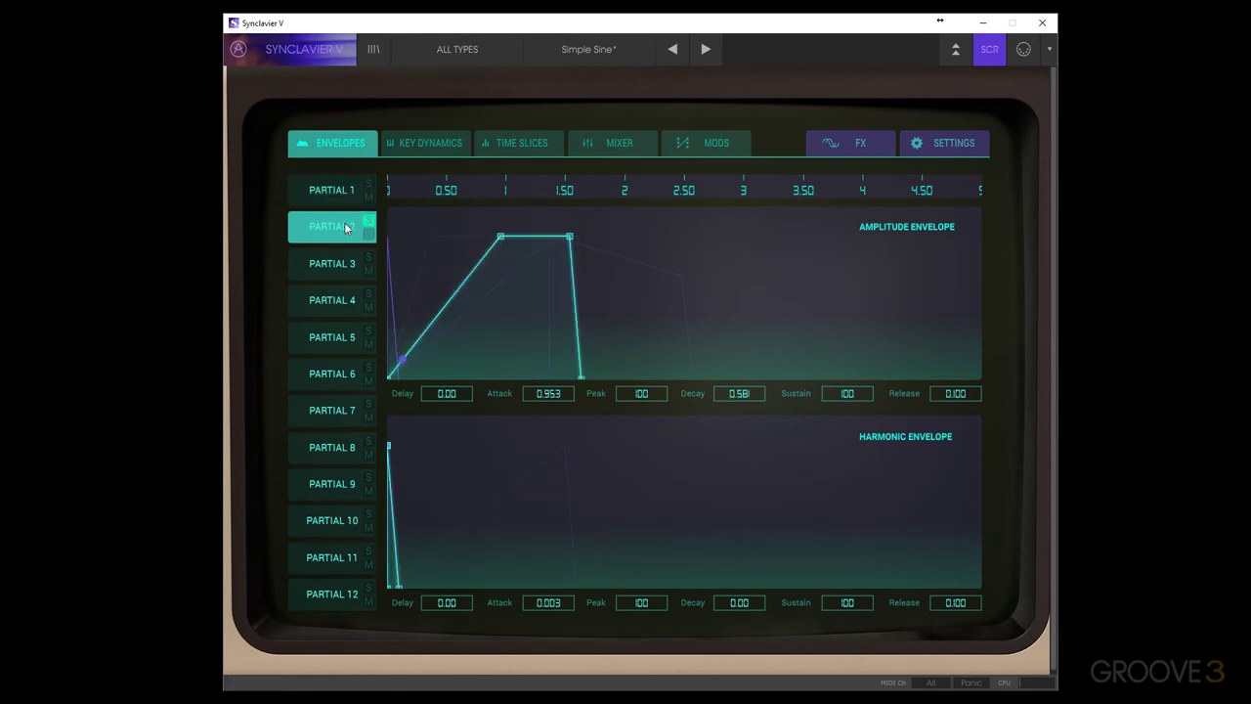
left_click(338, 262)
Solo Partial 2 briefly, then cycle through Partials 1–3 ending on Partial 3.
left_click(368, 224)
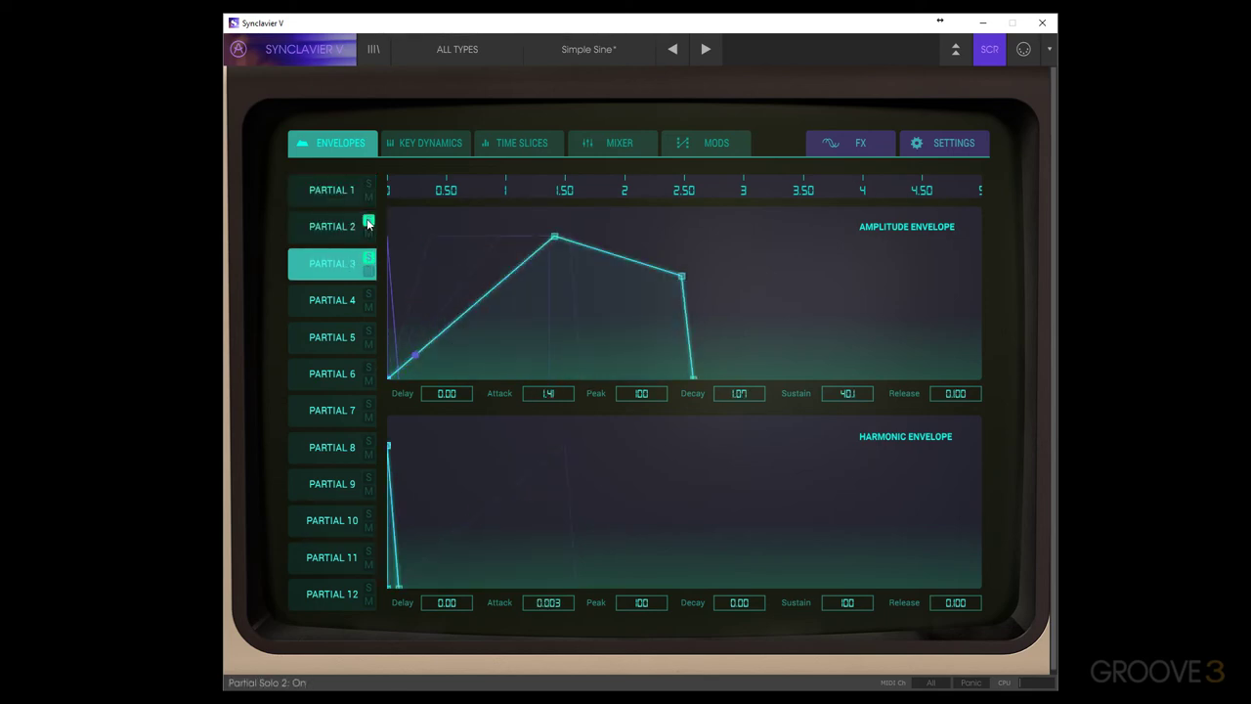
left_click(369, 224)
left_click(338, 194)
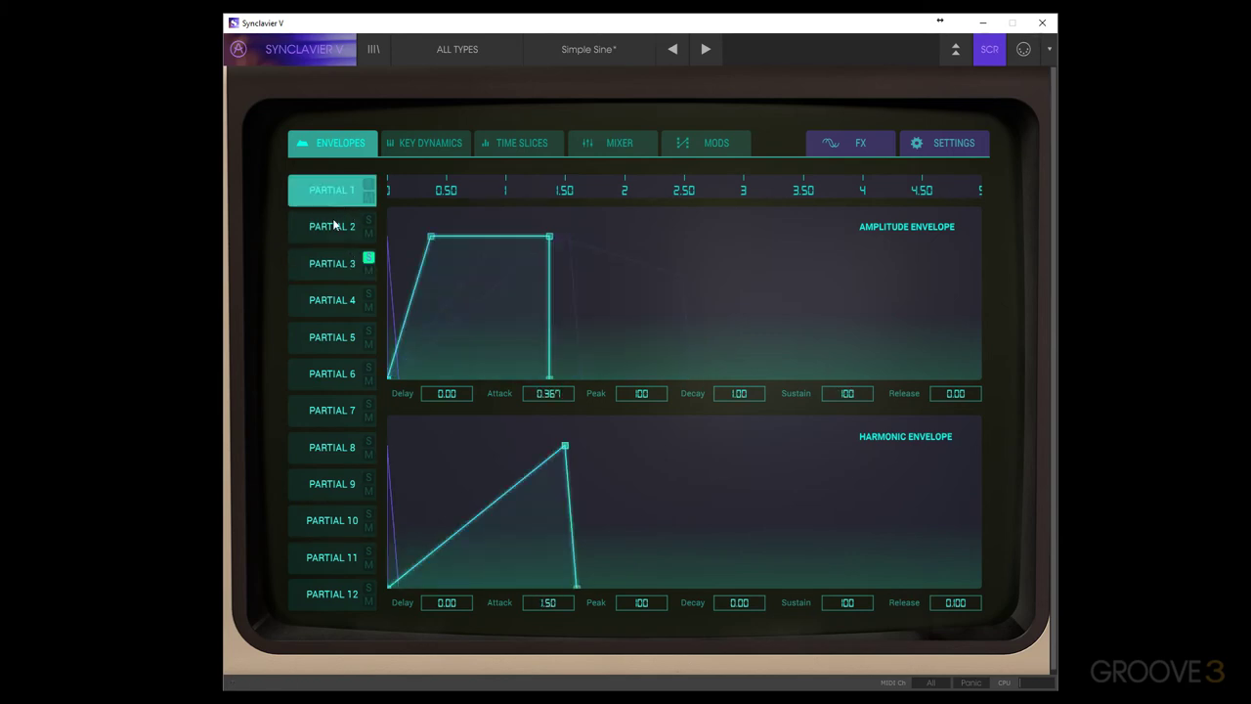
left_click(333, 225)
left_click(329, 268)
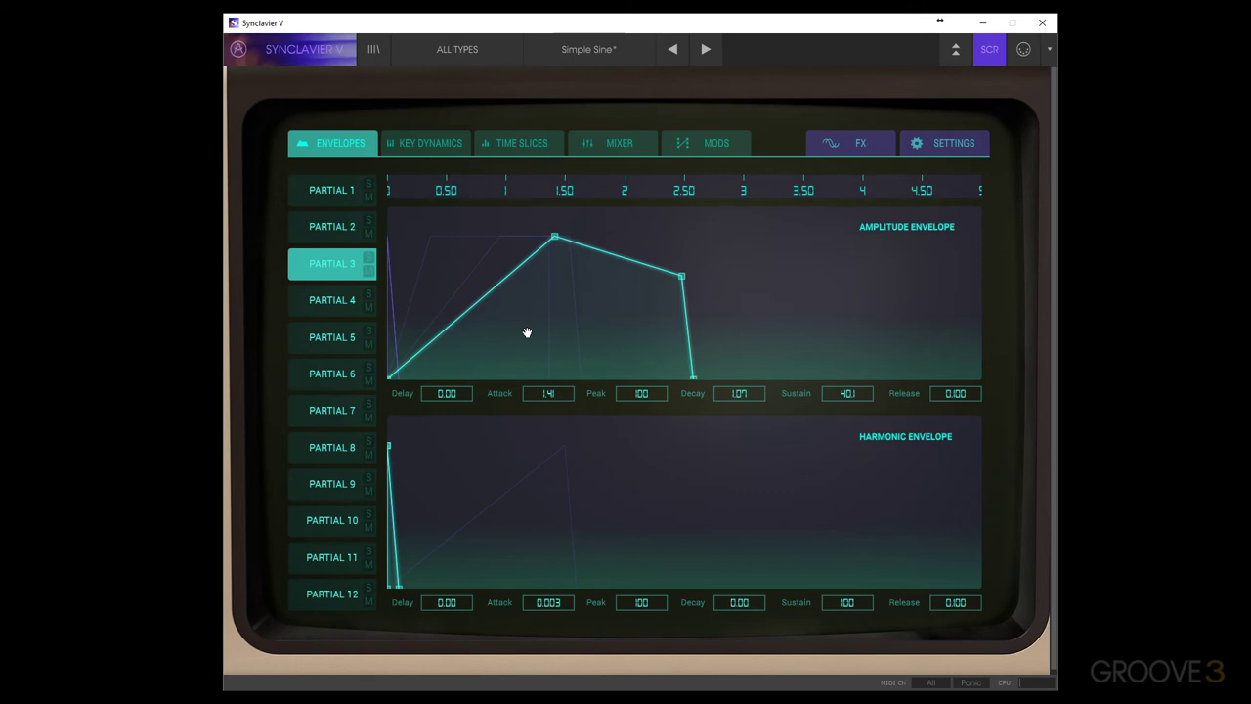
Group-select Partials 1–3 and set their shared amplitude attack to 0.5 seconds.
left_click(324, 187)
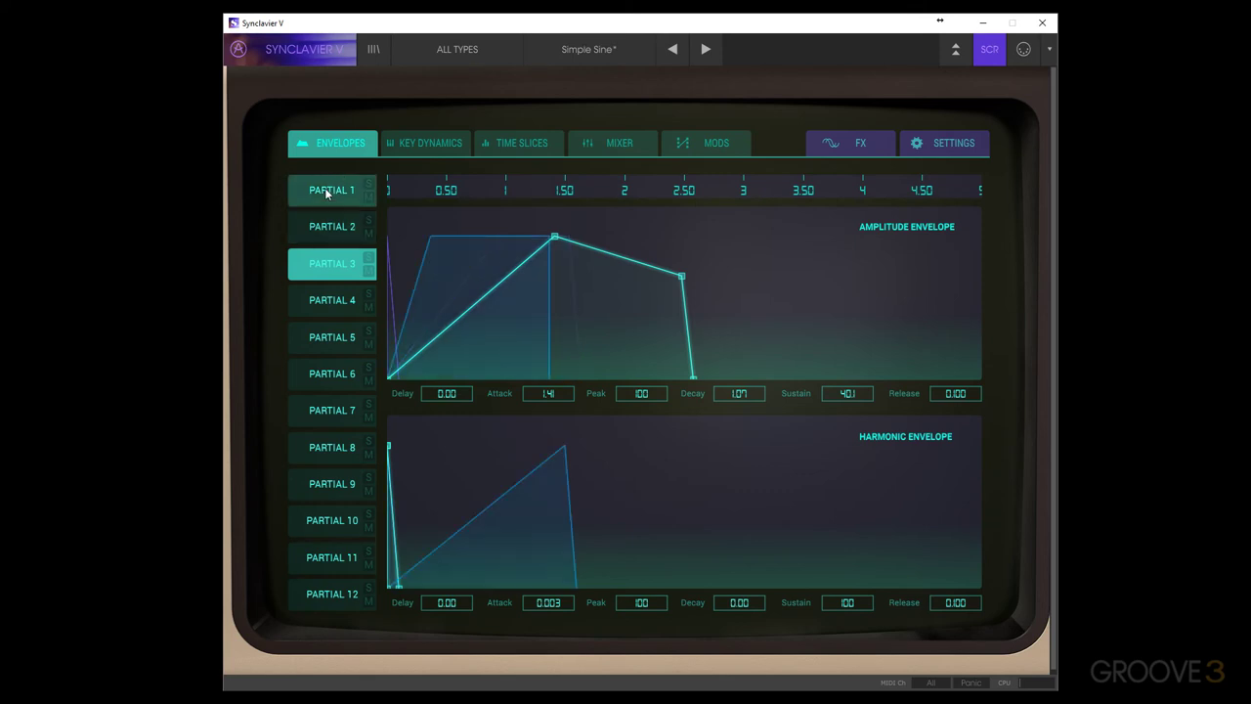
left_click(333, 264, "shift")
mouse_move(433, 236)
left_mouse_down()
mouse_move(488, 233)
mouse_move(447, 228)
left_mouse_up()
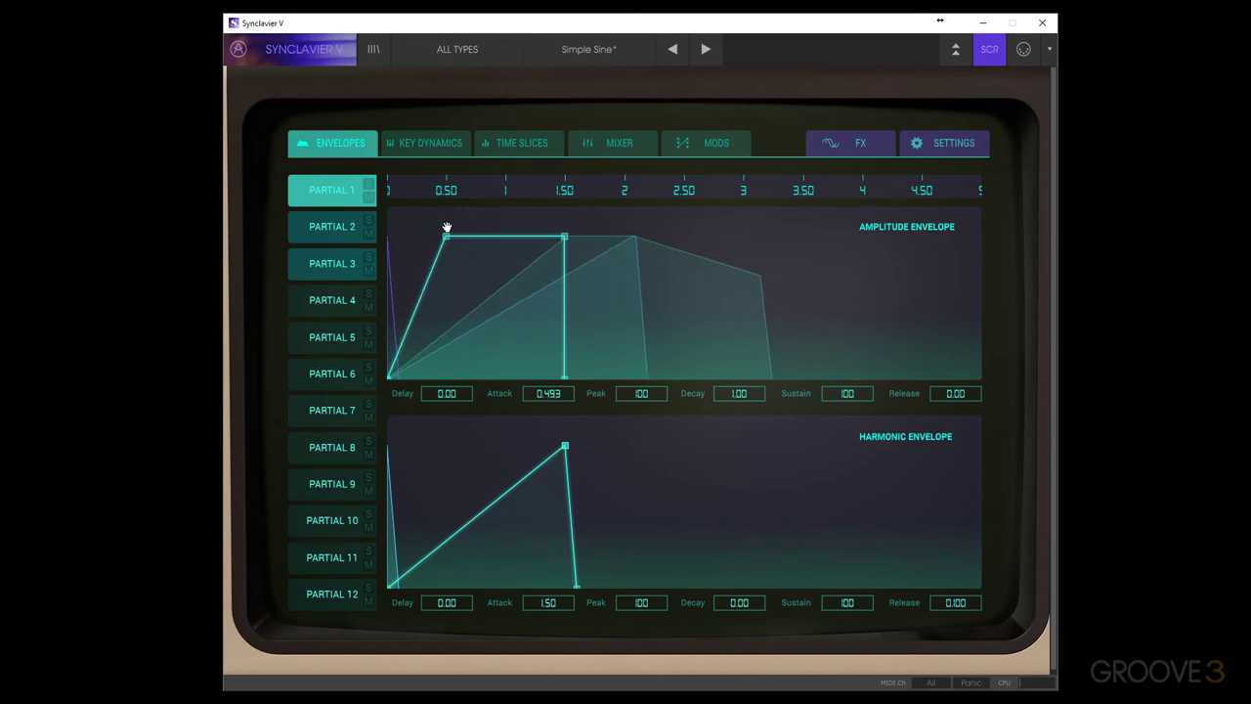
double_click(552, 394)
type("0.5")
key("Return")
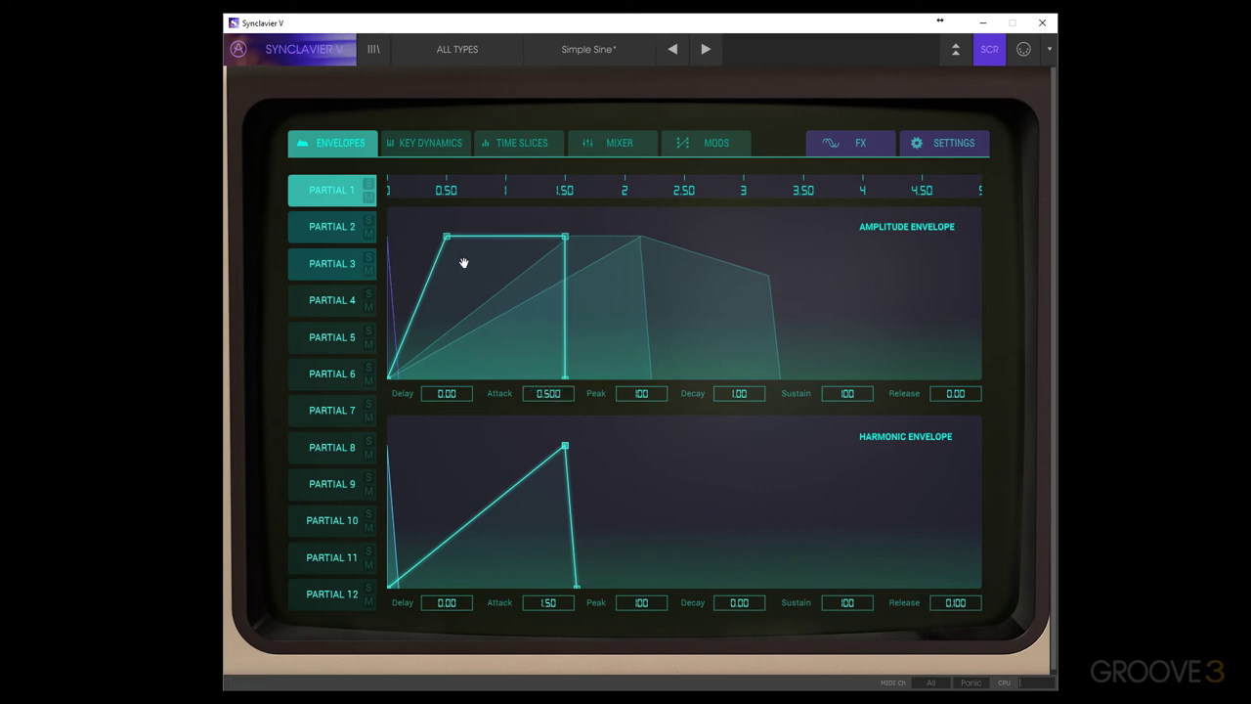
Change the group's attack to 1 s, then 0.096 s, with peak 48 and decay 1.65 s.
double_click(557, 393)
type("1")
key("Return")
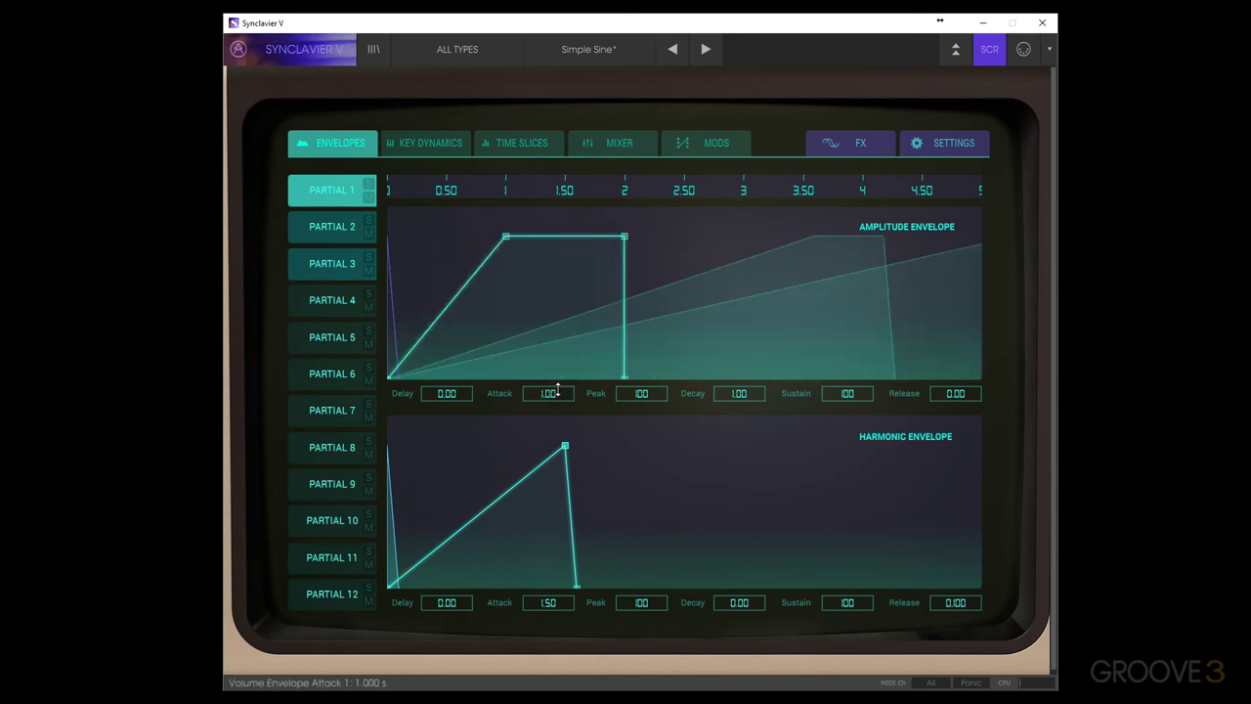
left_click_drag(557, 390, 550, 443)
left_click_drag(641, 394, 651, 427)
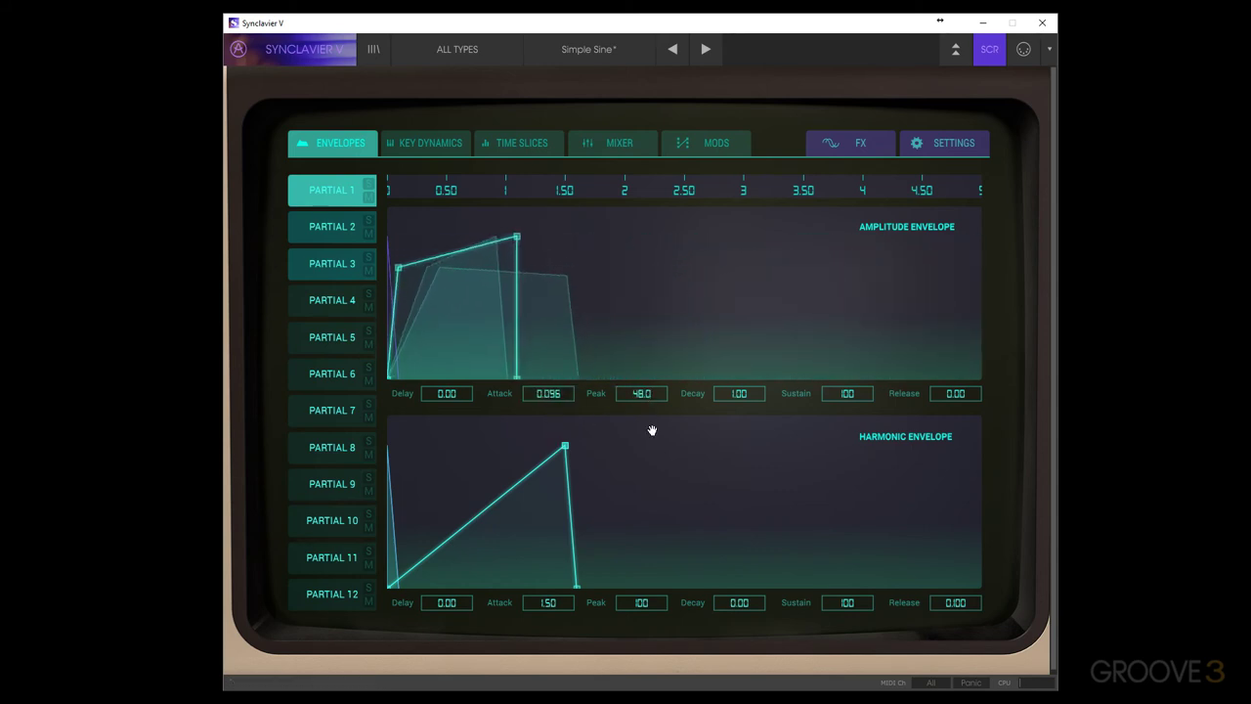
mouse_move(739, 397)
left_mouse_down()
mouse_move(740, 420)
mouse_move(745, 388)
left_mouse_up()
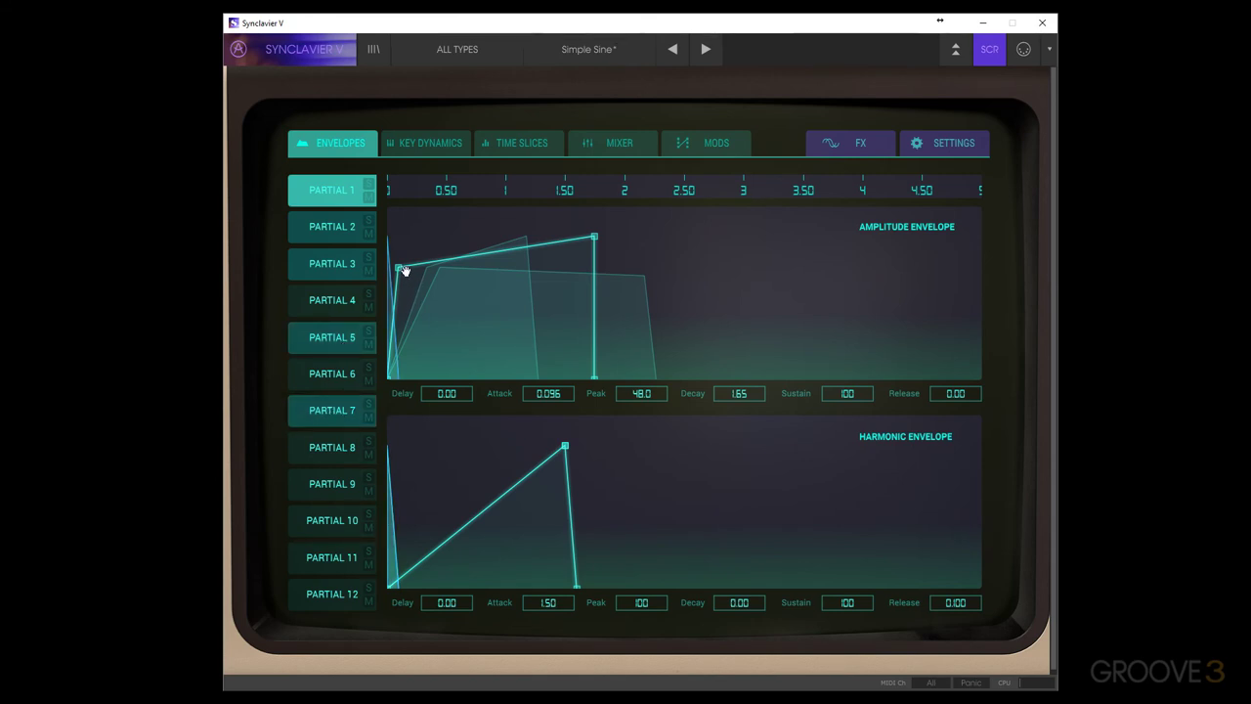
Stretch the attack with a lower peak, then give Partial 5 a short 0.509 s decay.
left_click_drag(401, 269, 481, 281)
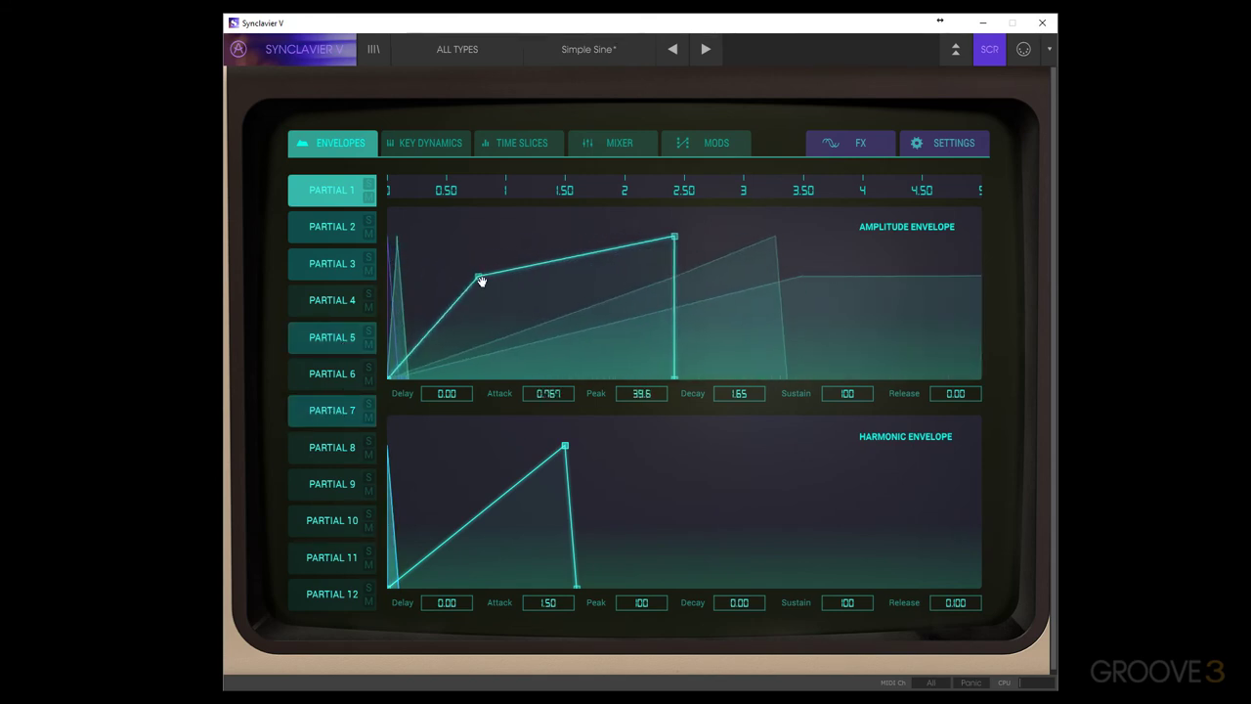
left_click(341, 336)
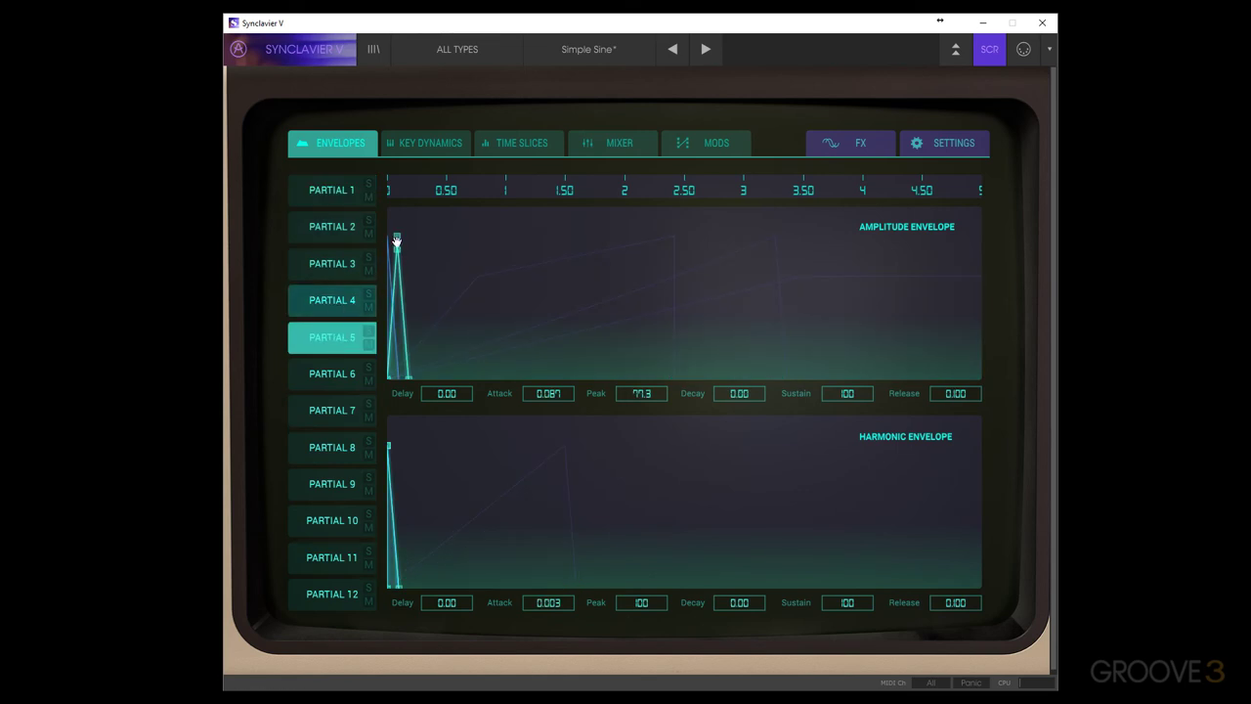
left_click_drag(398, 237, 460, 227)
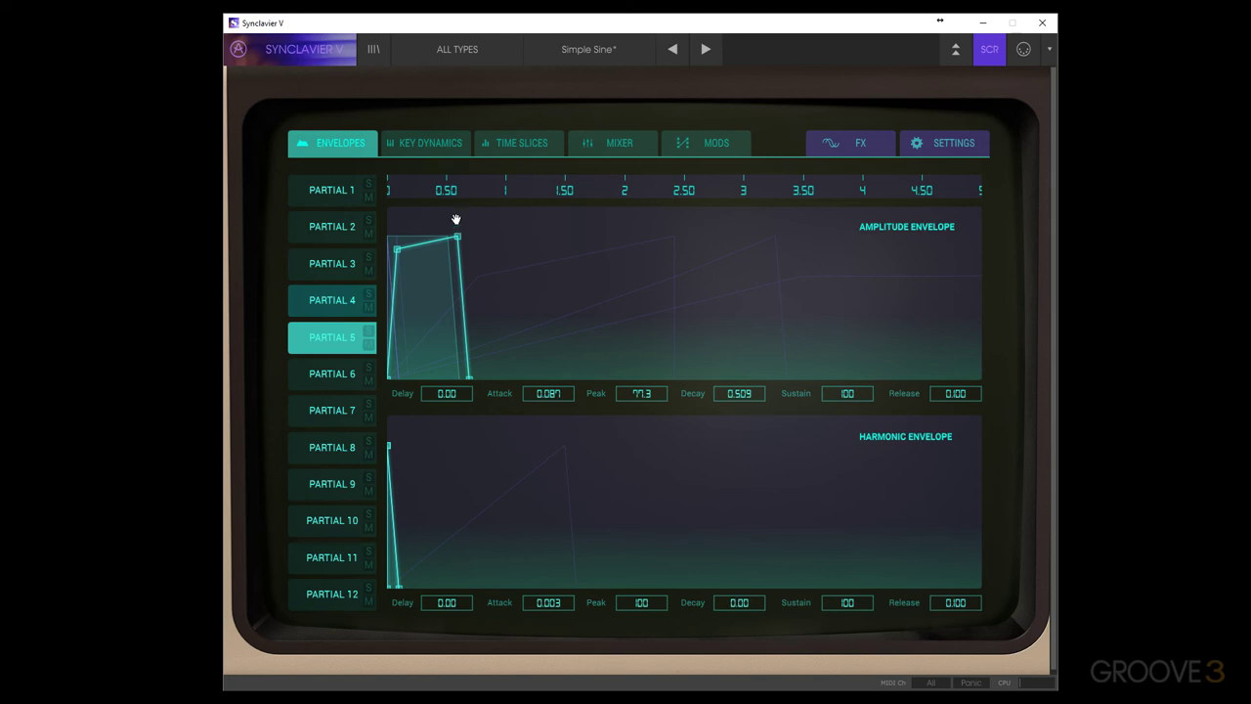
left_click(412, 147)
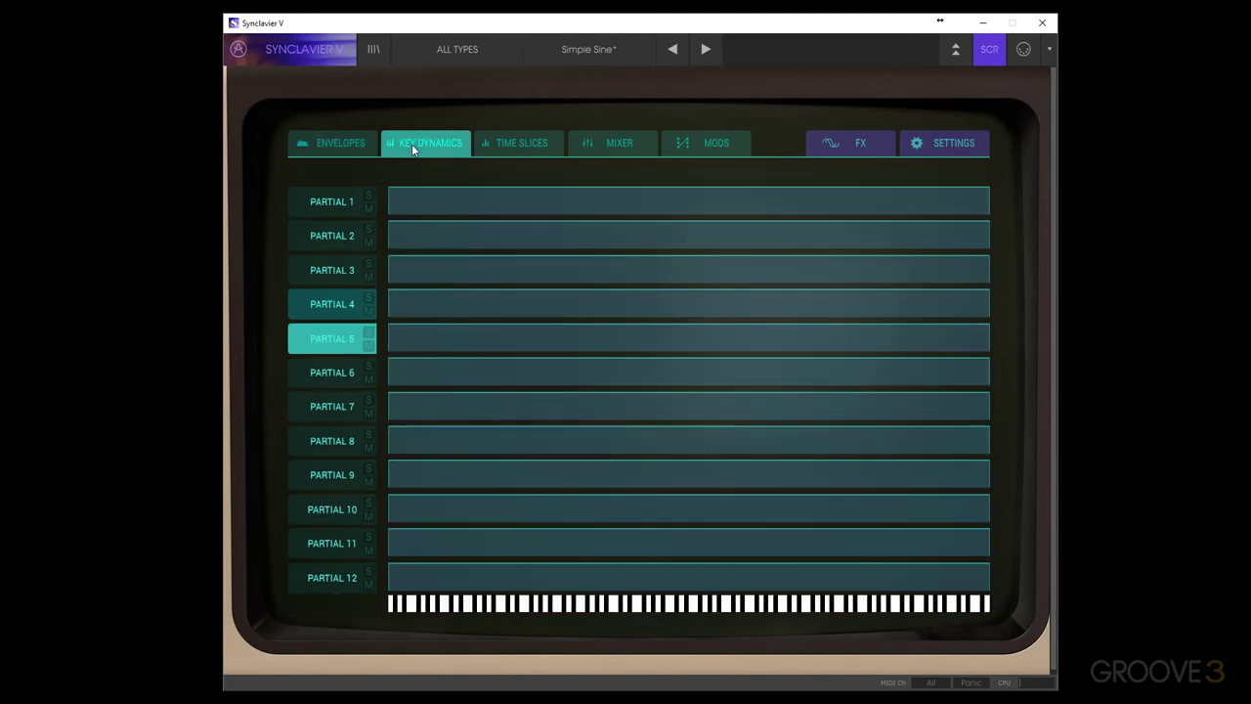
left_click(319, 209)
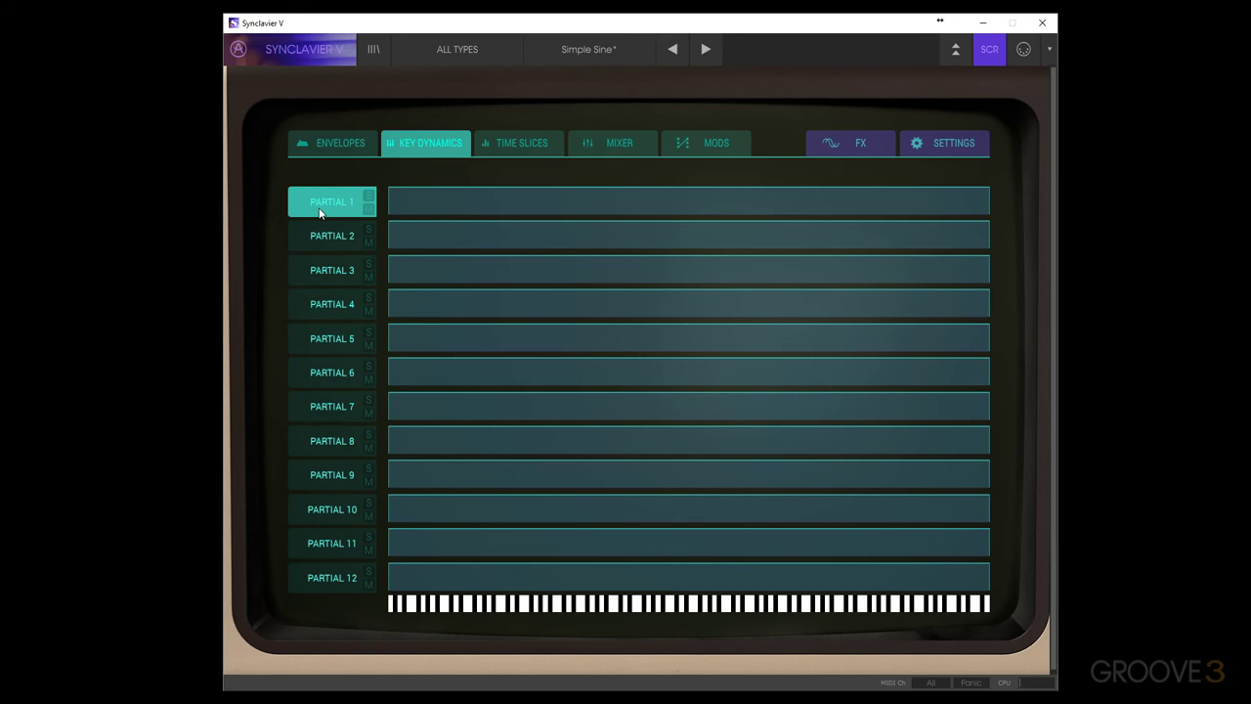
left_click(321, 245)
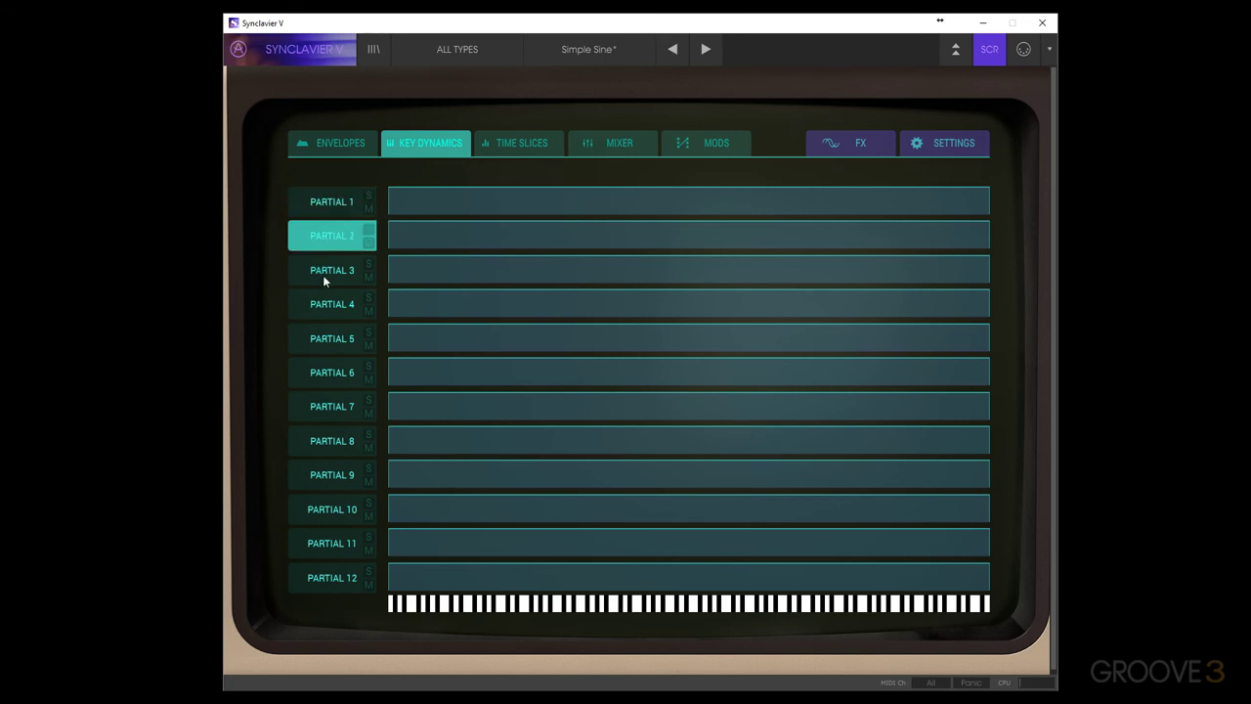
left_click(325, 279)
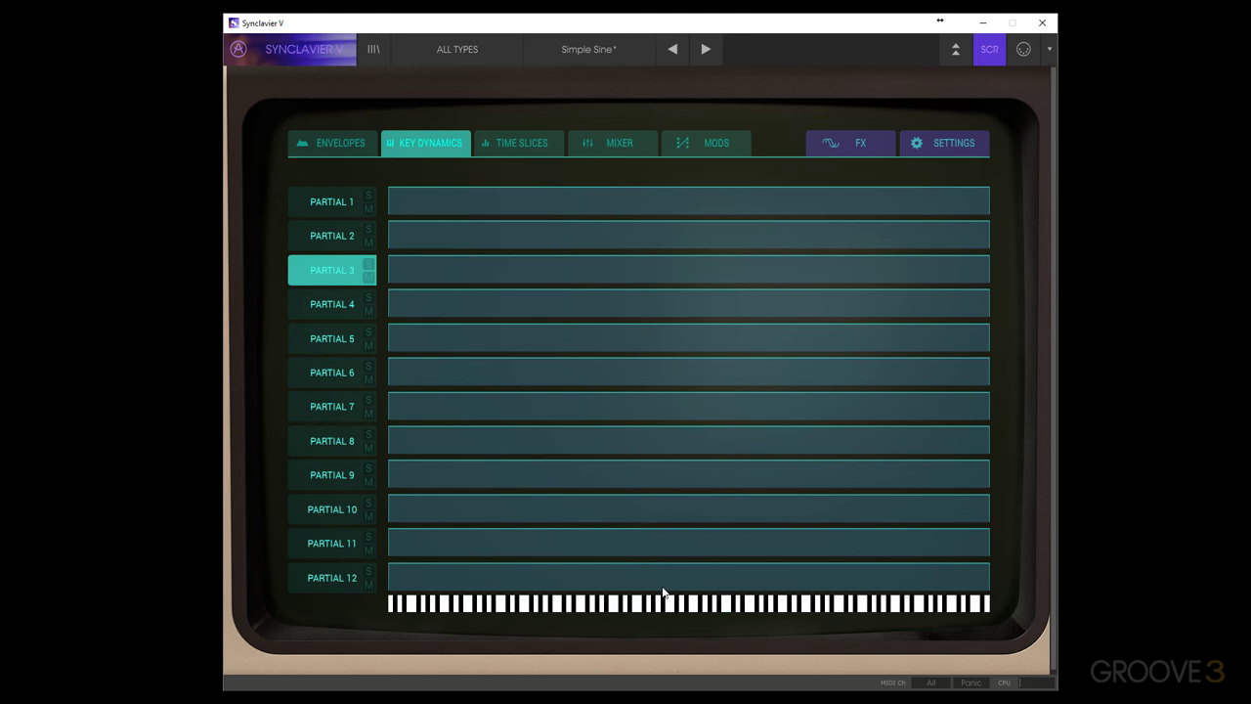
left_click(325, 203)
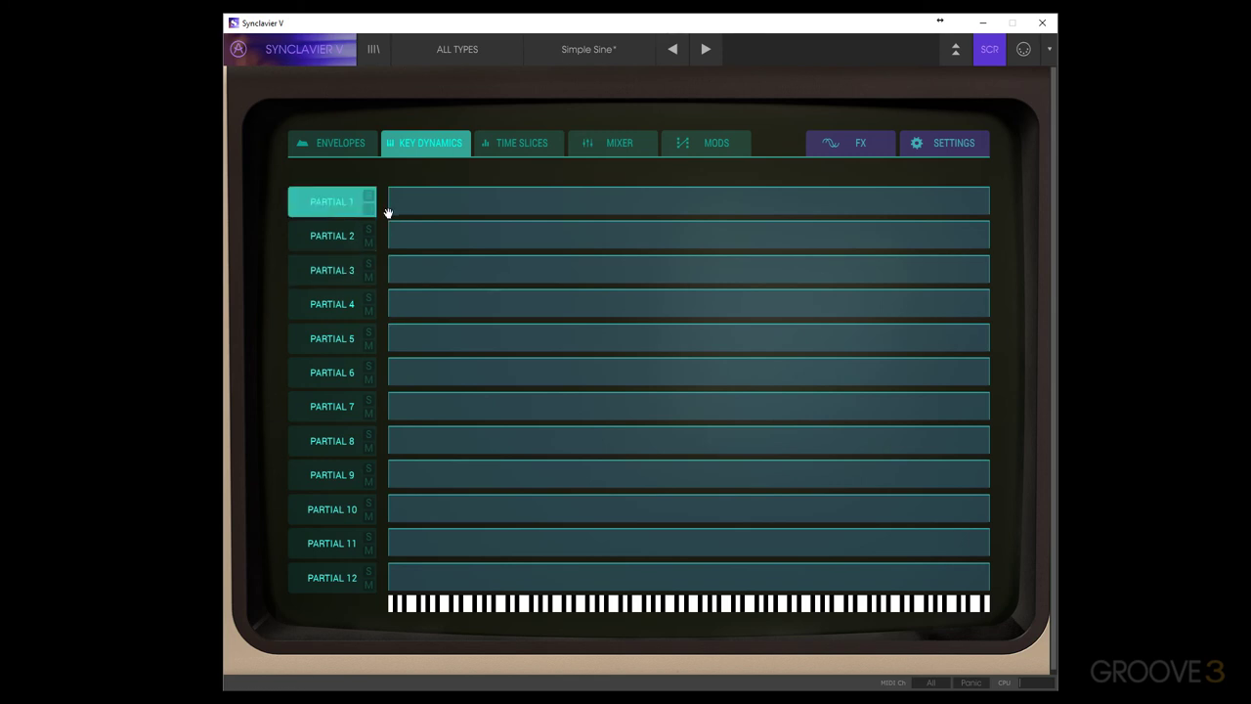
Shape Partial 1's key range into a trapezoid, fading in over low keys and out over high keys.
left_click_drag(389, 213, 559, 231)
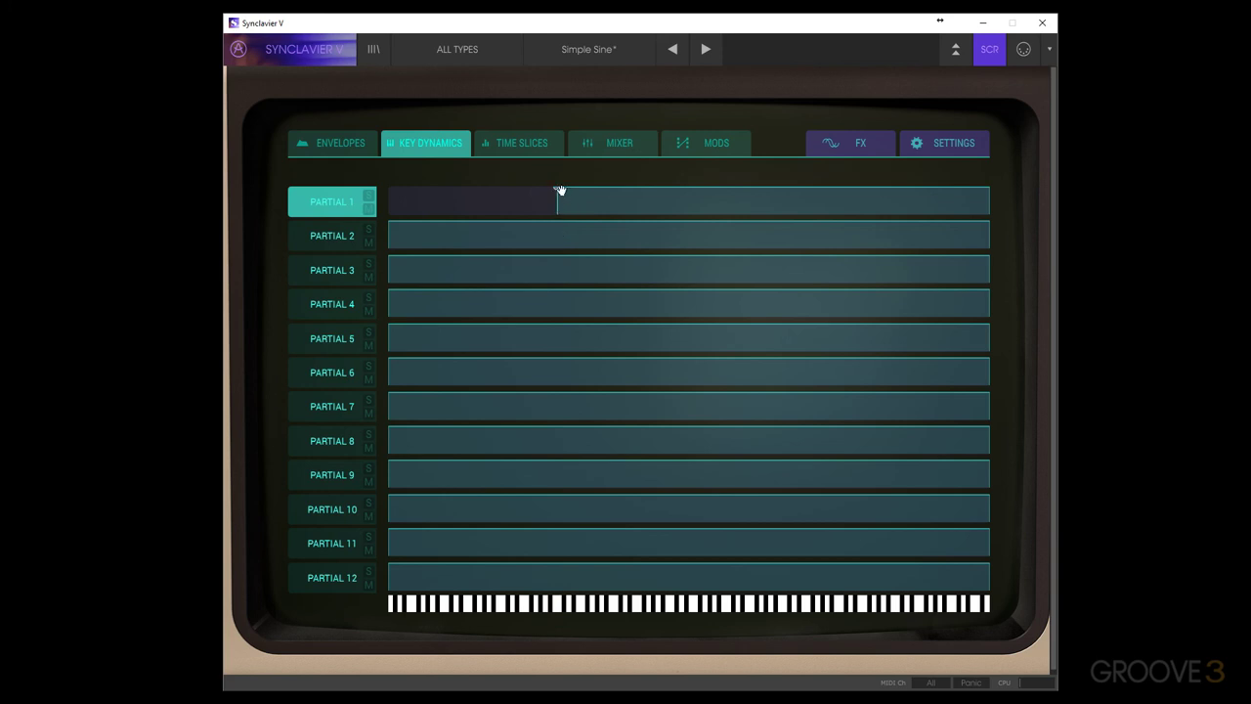
left_click_drag(558, 187, 639, 186)
left_click_drag(981, 212, 826, 188)
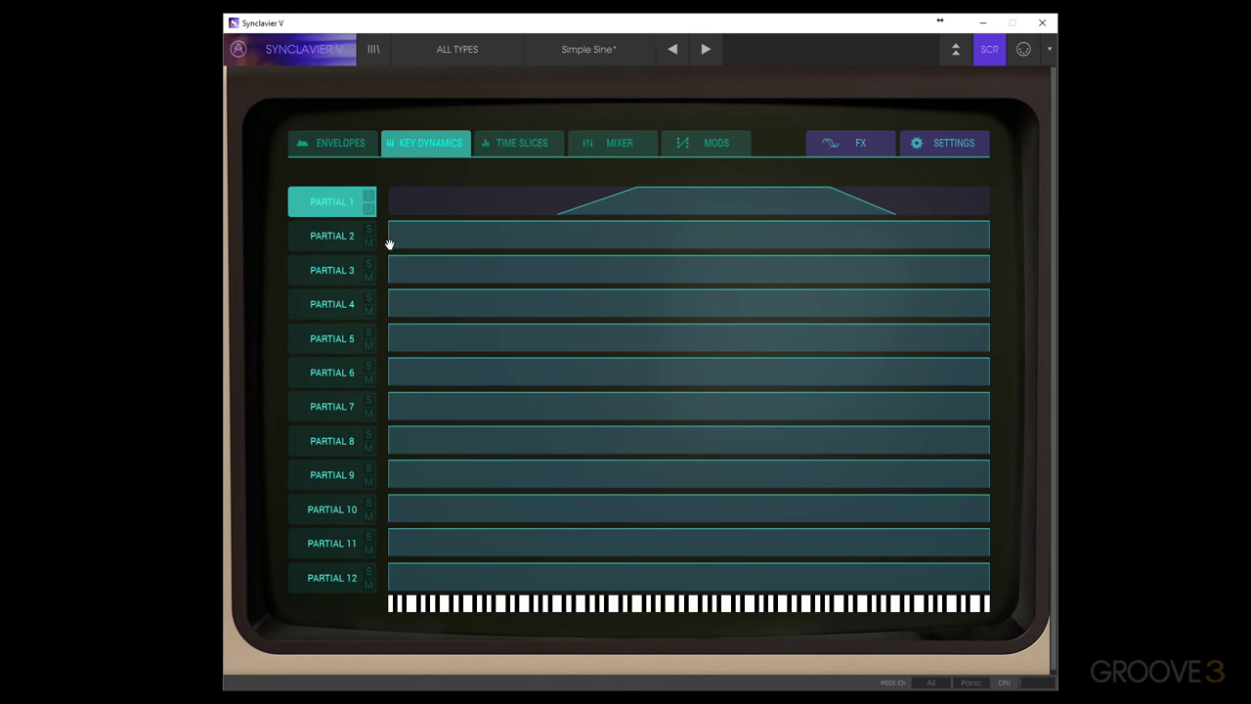
Narrow Partial 2 to a lower-middle key span and restrict Partial 3 to the lowest keys.
left_click_drag(388, 242, 496, 251)
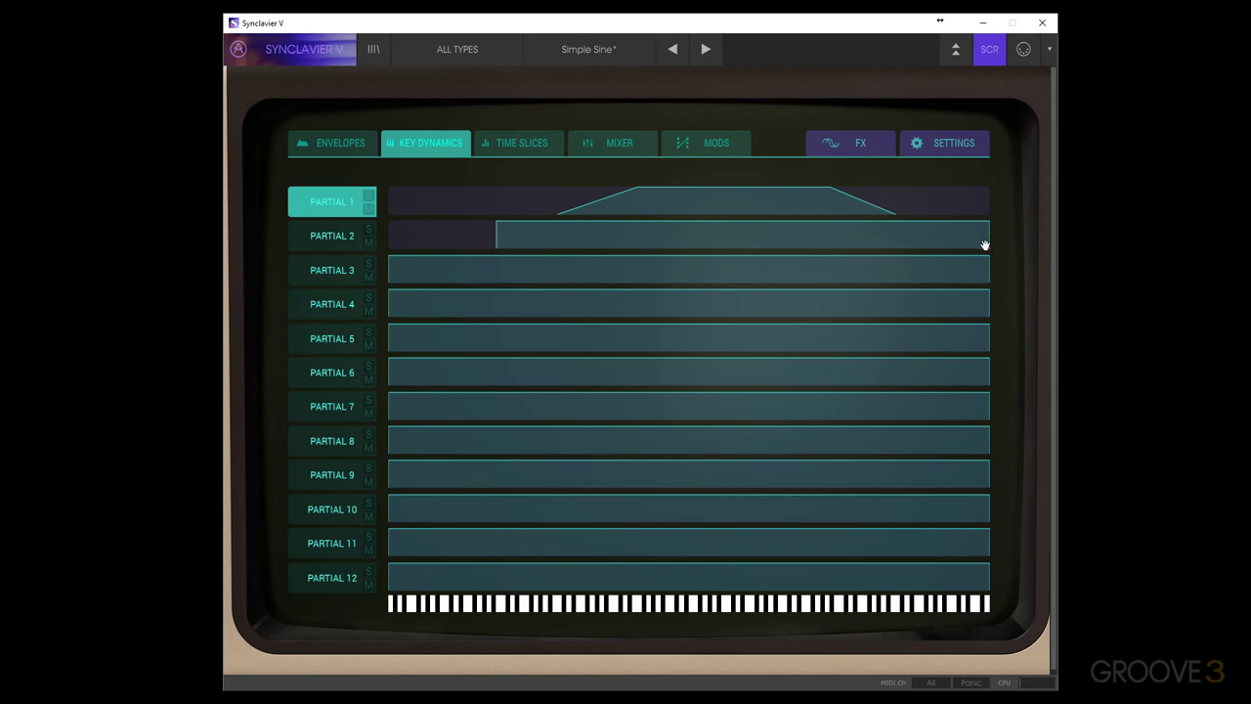
left_click_drag(988, 248, 591, 227)
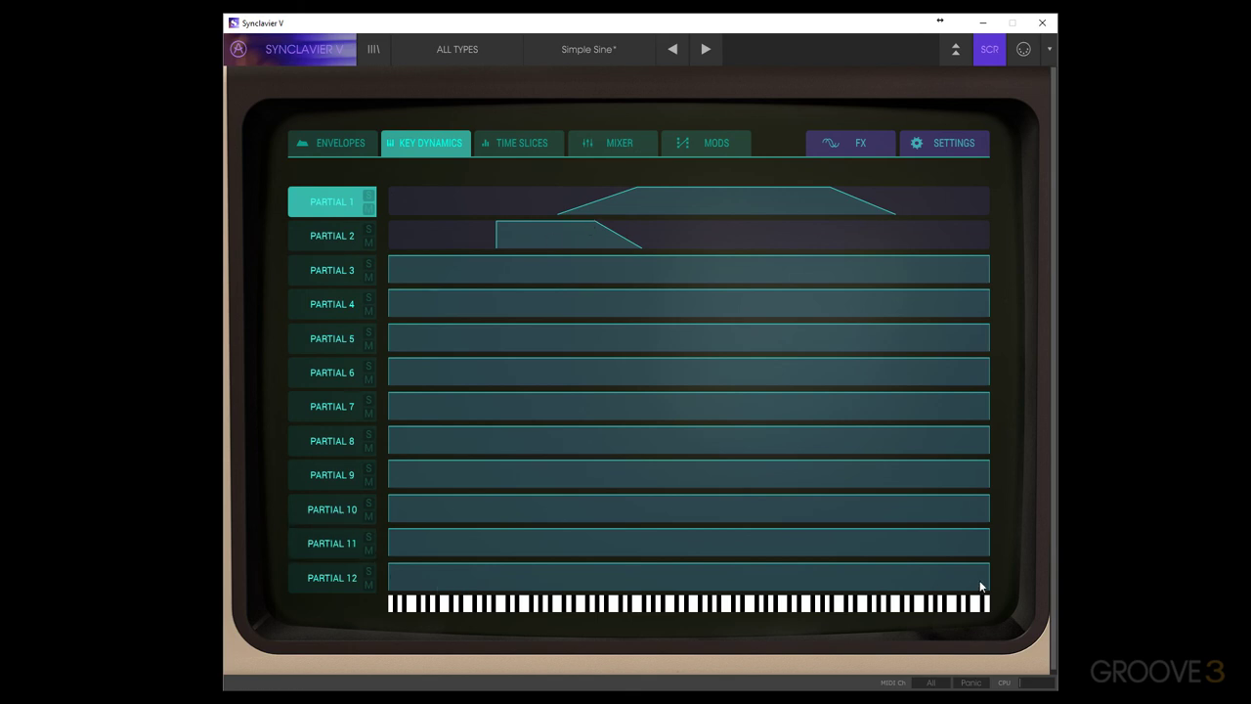
left_click(350, 270)
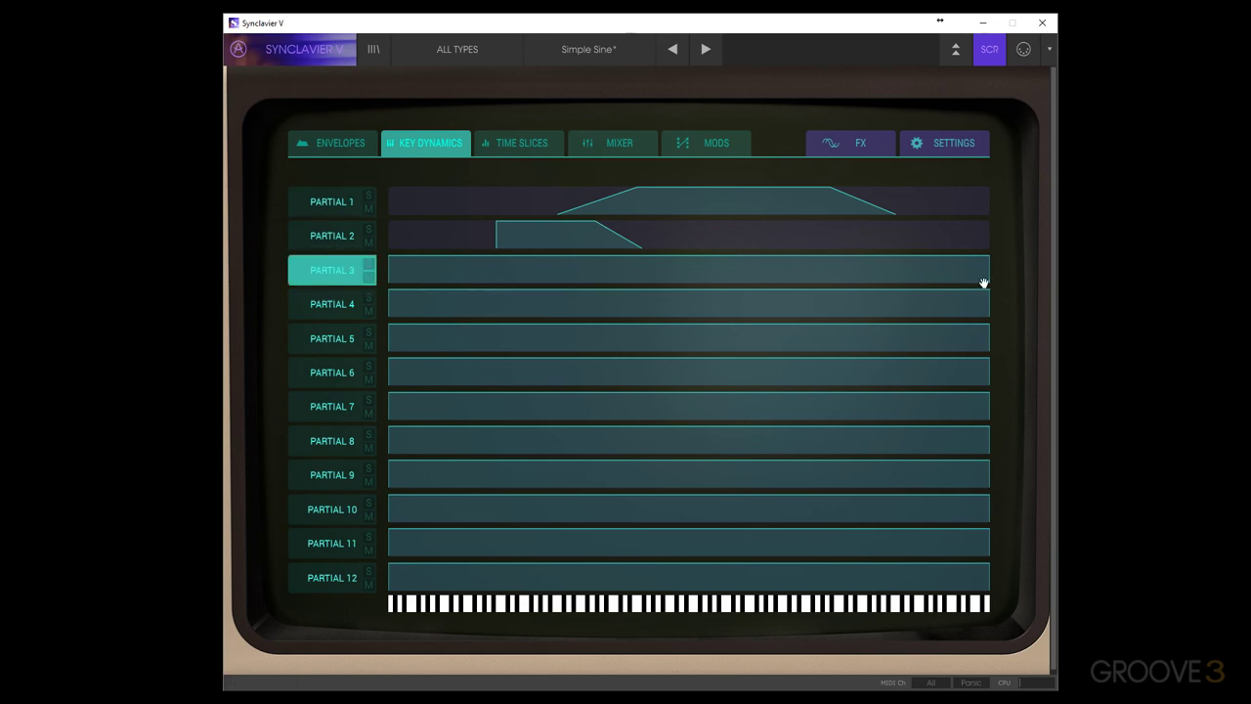
mouse_move(984, 282)
left_mouse_down()
mouse_move(490, 282)
mouse_move(483, 260)
mouse_move(456, 260)
mouse_move(498, 258)
left_mouse_up()
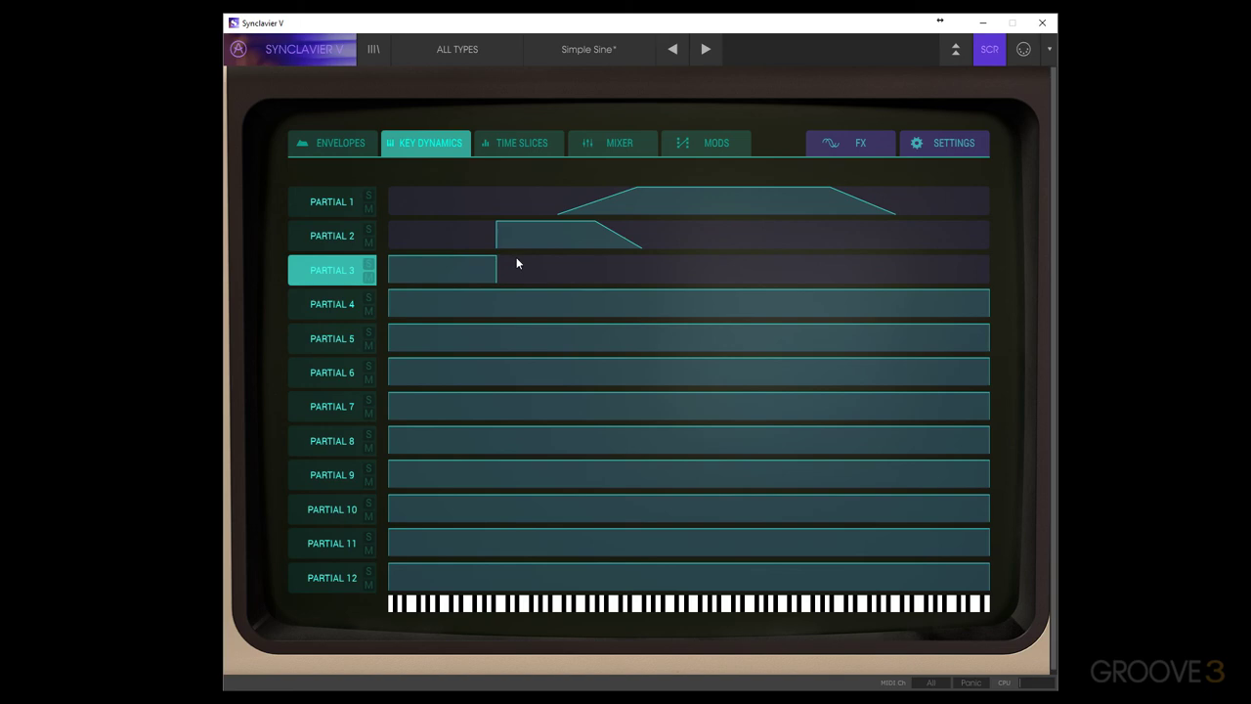